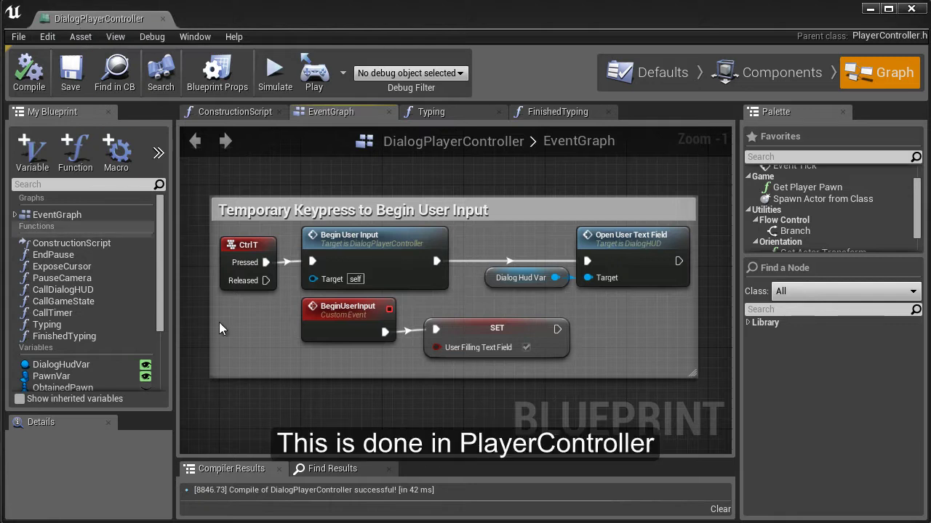
# Inspect the CtrlT key event, BeginUserInput, SET User Filling Text Field and Open User Text Field nodes.
pyautogui.click(251, 246)
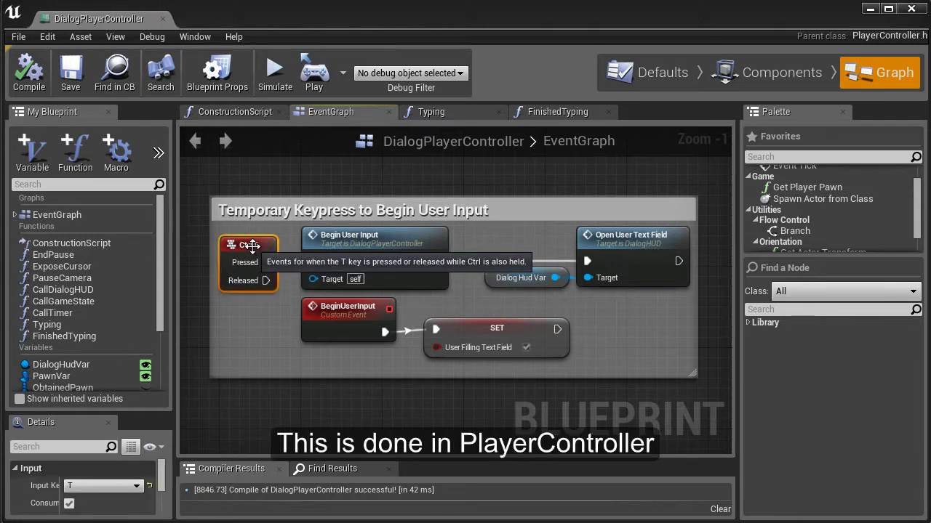
pyautogui.click(422, 281)
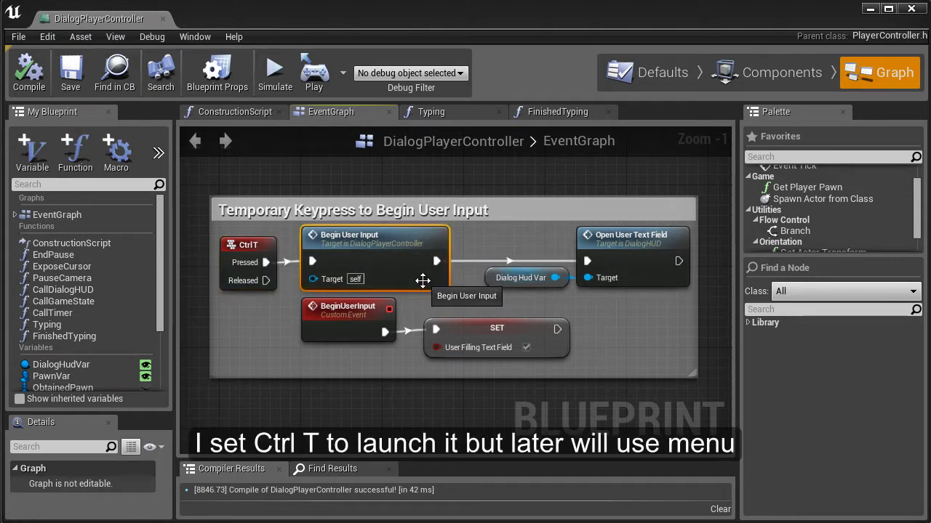
pyautogui.click(336, 325)
pyautogui.click(535, 355)
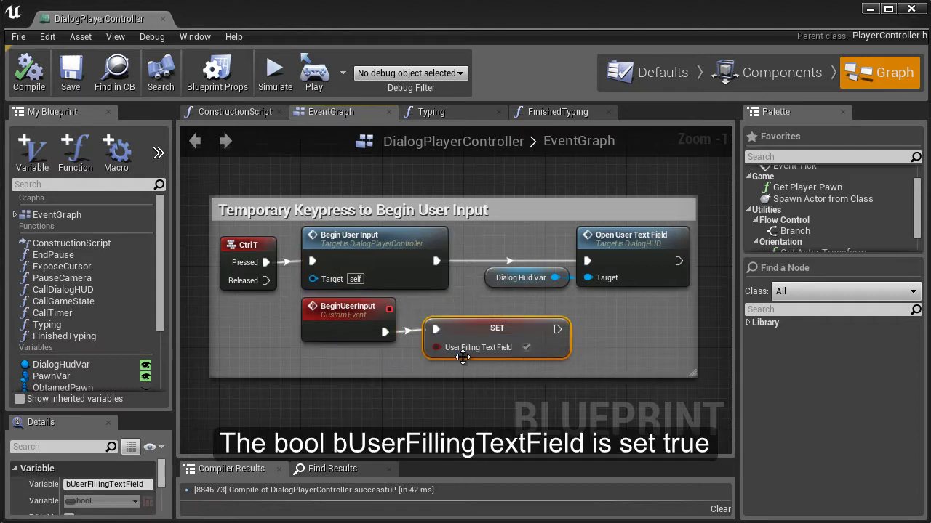
pyautogui.click(641, 268)
pyautogui.click(481, 416)
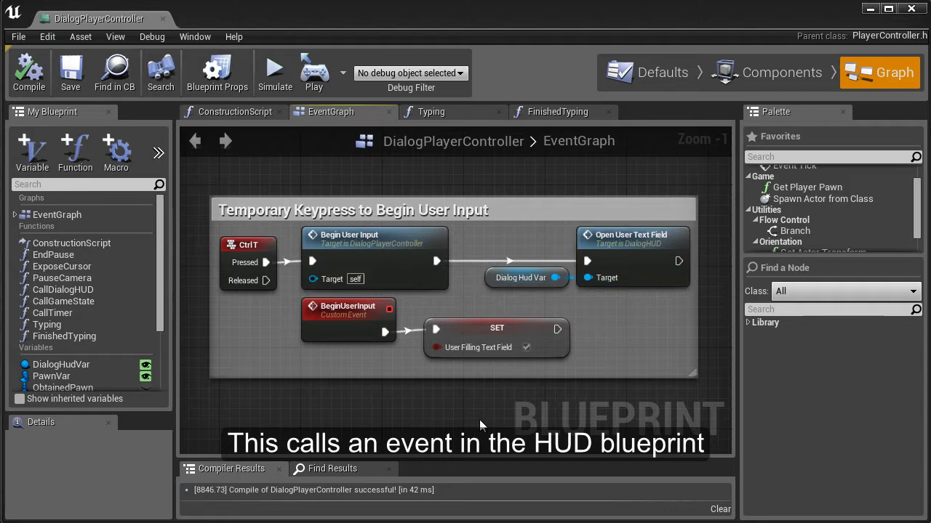
# Survey the Escape and Enter key branches with their Branch, SET and Finished Typing nodes.
pyautogui.scroll(-1, 477, 393)
pyautogui.moveTo(475, 418)
pyautogui.mouseDown(button='right')
pyautogui.moveTo(471, 309)
pyautogui.moveTo(640, 90)
pyautogui.mouseUp(button='right')
pyautogui.moveTo(234, 337); pyautogui.dragTo(586, 357, button='right')
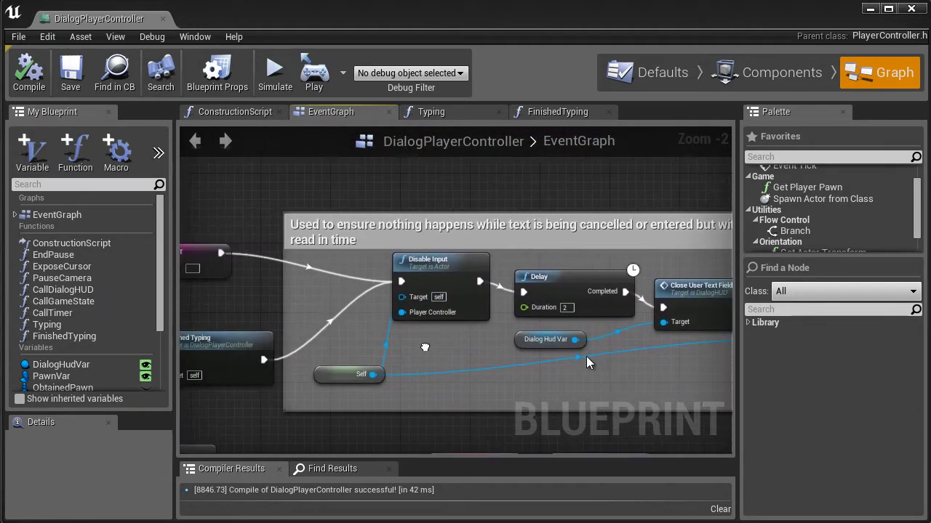
pyautogui.moveTo(191, 363); pyautogui.dragTo(373, 367, button='right')
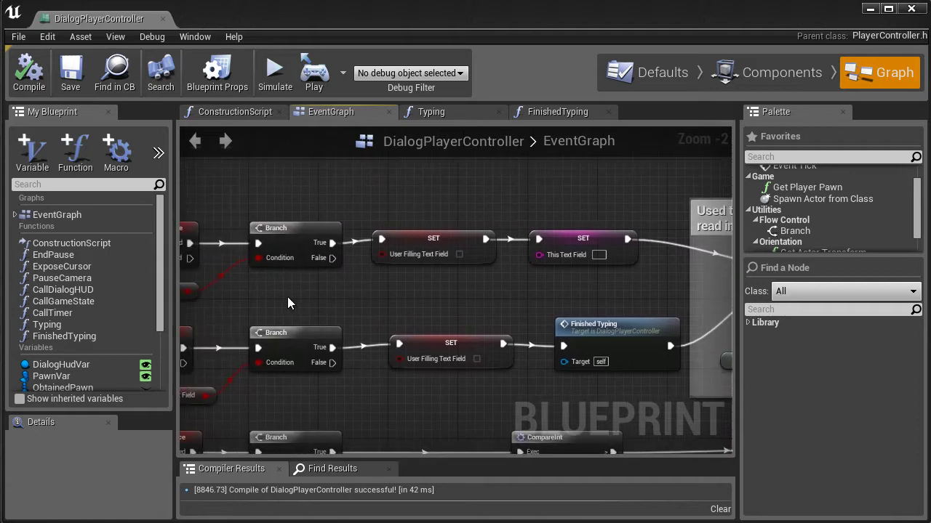
pyautogui.moveTo(287, 304); pyautogui.dragTo(407, 306, button='right')
pyautogui.scroll(2, 260, 249)
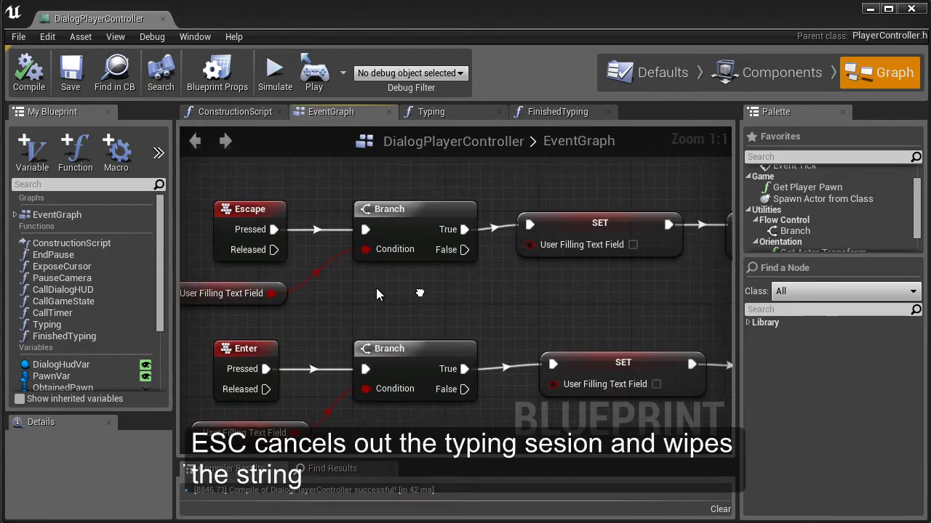
pyautogui.moveTo(376, 288); pyautogui.dragTo(297, 281, button='right')
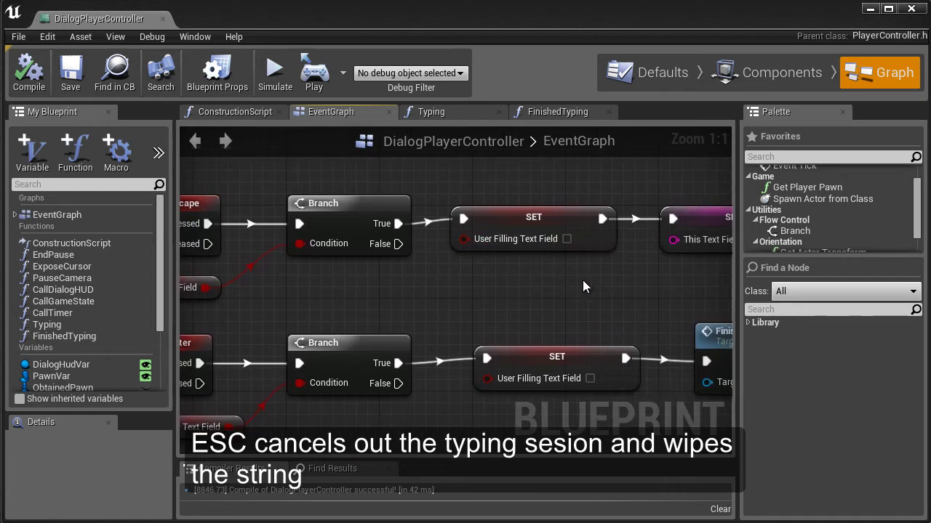
pyautogui.moveTo(583, 311); pyautogui.dragTo(692, 295, button='right')
pyautogui.moveTo(584, 311); pyautogui.dragTo(601, 329, button='right')
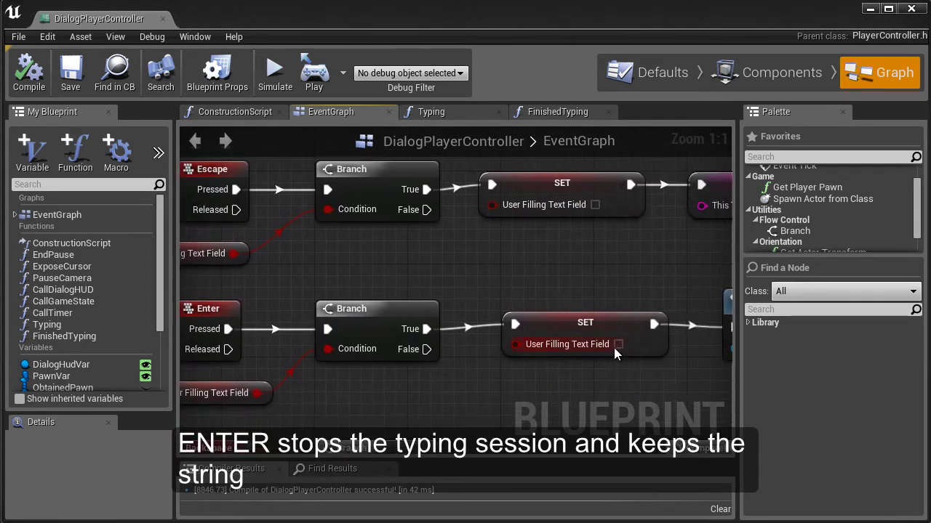
pyautogui.moveTo(604, 267); pyautogui.dragTo(473, 257, button='right')
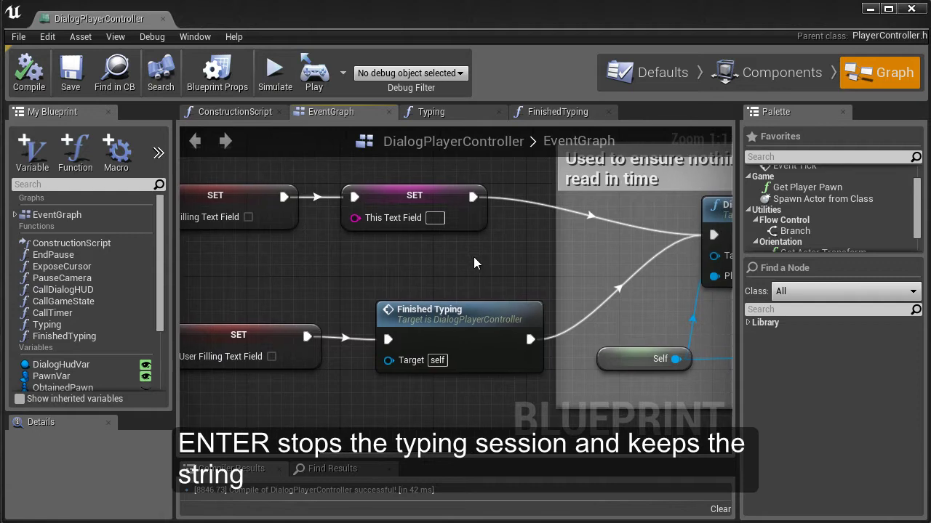
# Open the FinishedTyping function graph from the Finished Typing call node.
pyautogui.click(465, 333)
pyautogui.moveTo(465, 333)
pyautogui.mouseDown(button='right')
pyautogui.moveTo(293, 327)
pyautogui.moveTo(314, 339)
pyautogui.mouseUp(button='right')
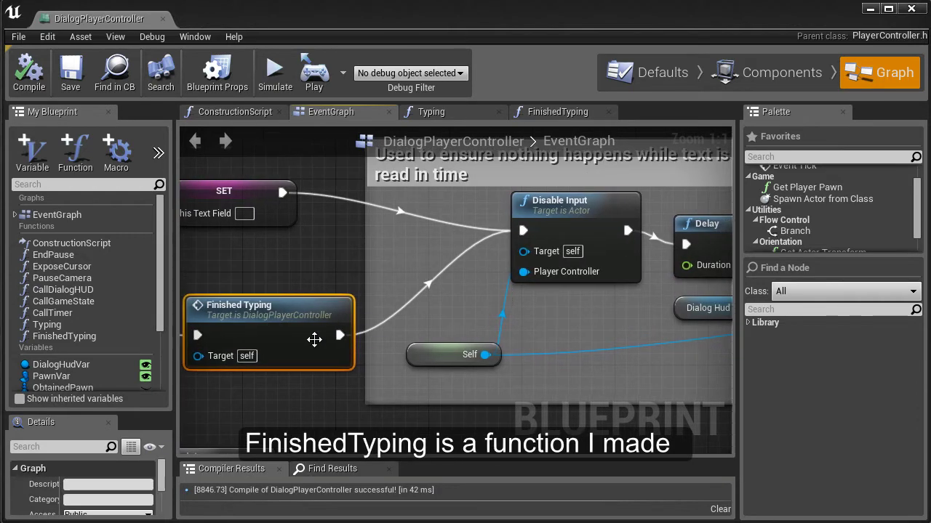
pyautogui.doubleClick(315, 339)
pyautogui.scroll(3, 382, 318)
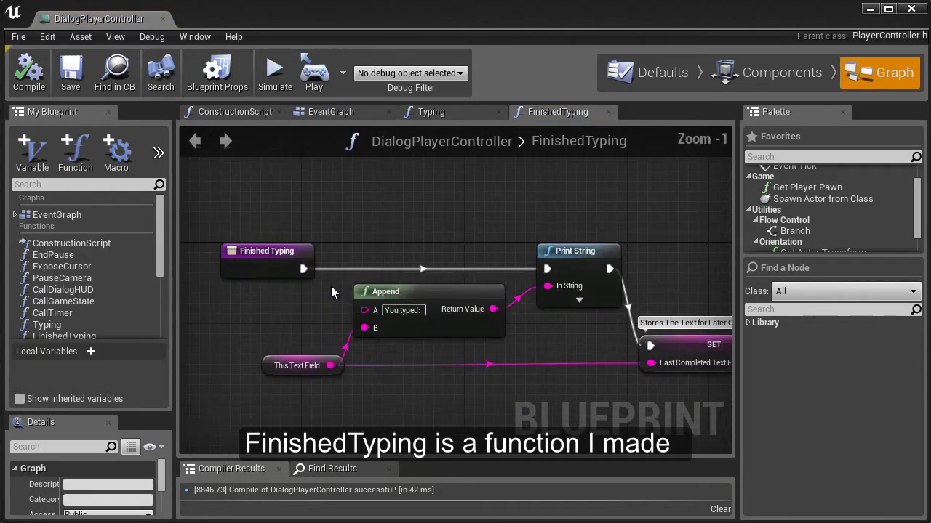
pyautogui.scroll(1, 356, 317)
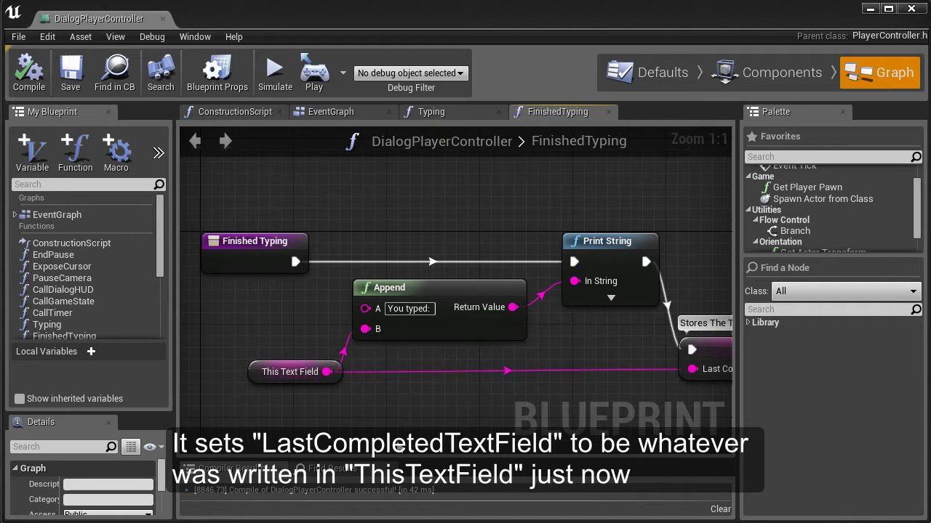
# Review the Append node, SET Last Completed Text Field and the node that wipes This Text Field.
pyautogui.click(400, 328)
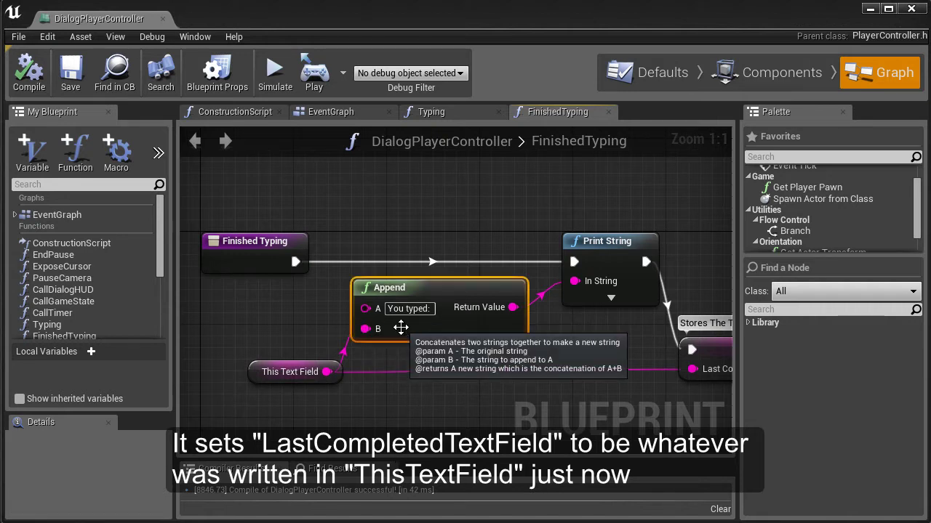
pyautogui.moveTo(527, 396); pyautogui.dragTo(486, 399, button='right')
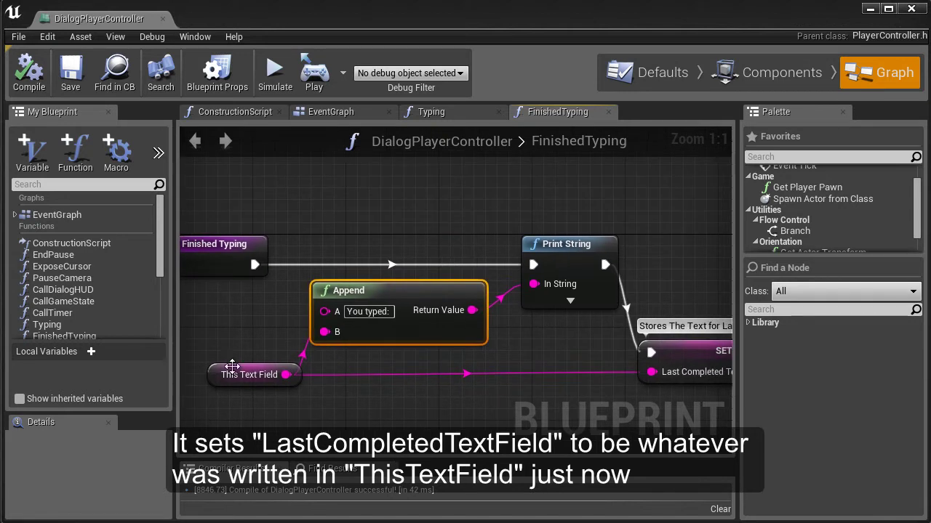
pyautogui.moveTo(418, 399); pyautogui.dragTo(182, 387, button='right')
pyautogui.click(412, 353)
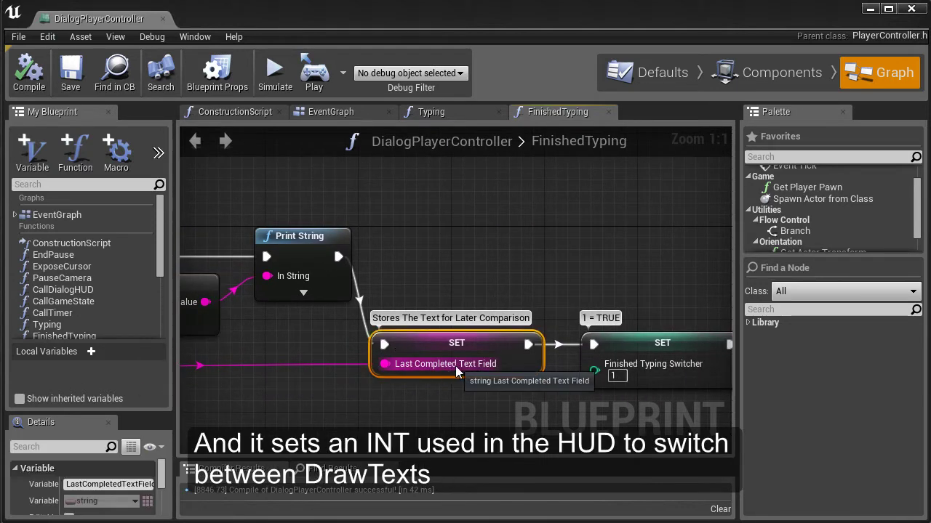
pyautogui.moveTo(457, 371); pyautogui.dragTo(314, 355, button='right')
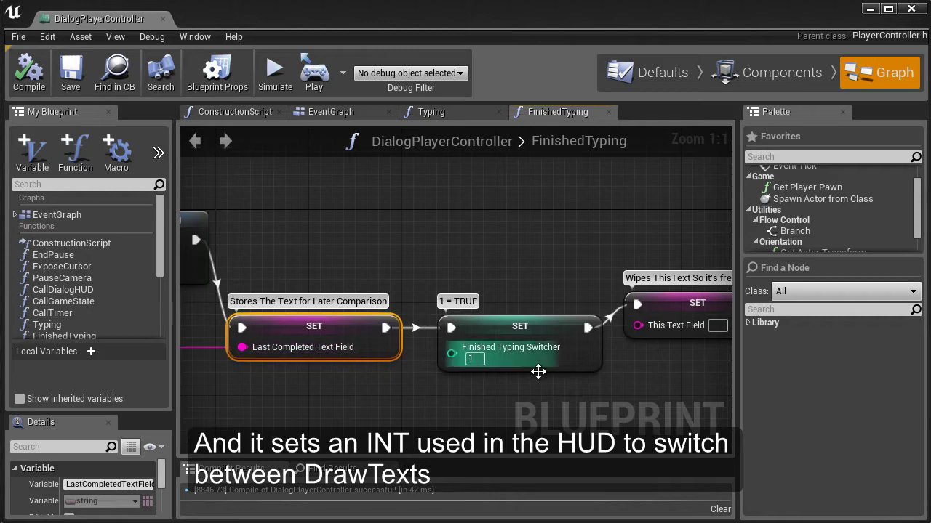
pyautogui.moveTo(575, 373)
pyautogui.mouseDown(button='right')
pyautogui.moveTo(459, 367)
pyautogui.moveTo(689, 386)
pyautogui.mouseUp(button='right')
pyautogui.click(613, 323)
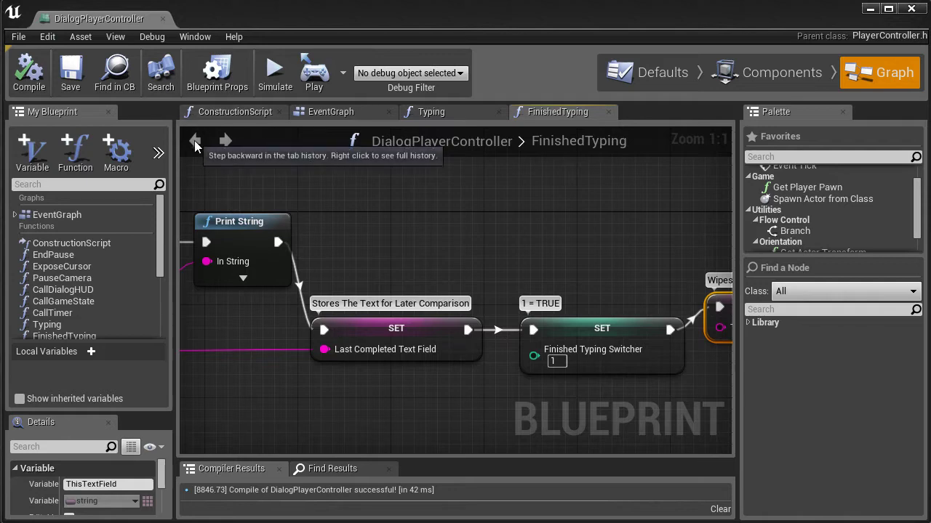
# Return to the EventGraph and frame the Disable Input, Delay and Close User Text Field nodes.
pyautogui.click(334, 115)
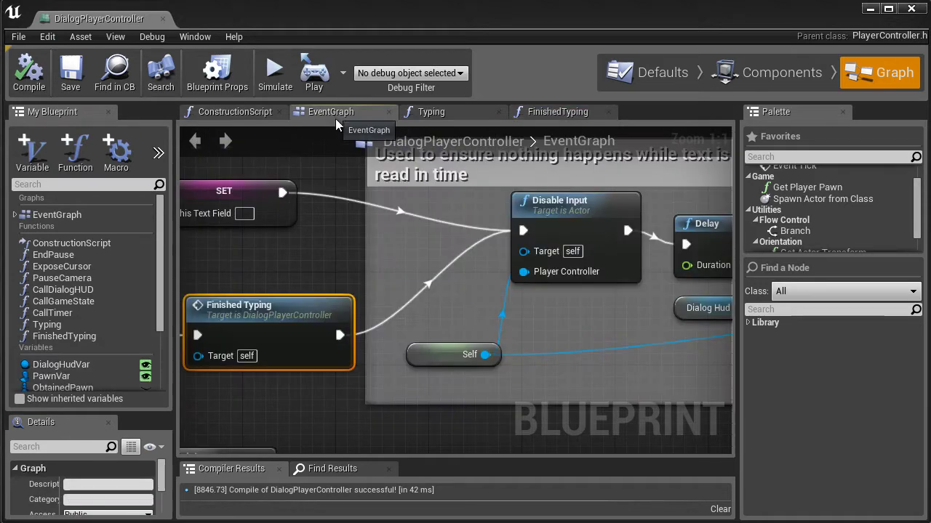
pyautogui.moveTo(328, 233); pyautogui.dragTo(494, 215, button='right')
pyautogui.moveTo(399, 231); pyautogui.dragTo(309, 365, button='right')
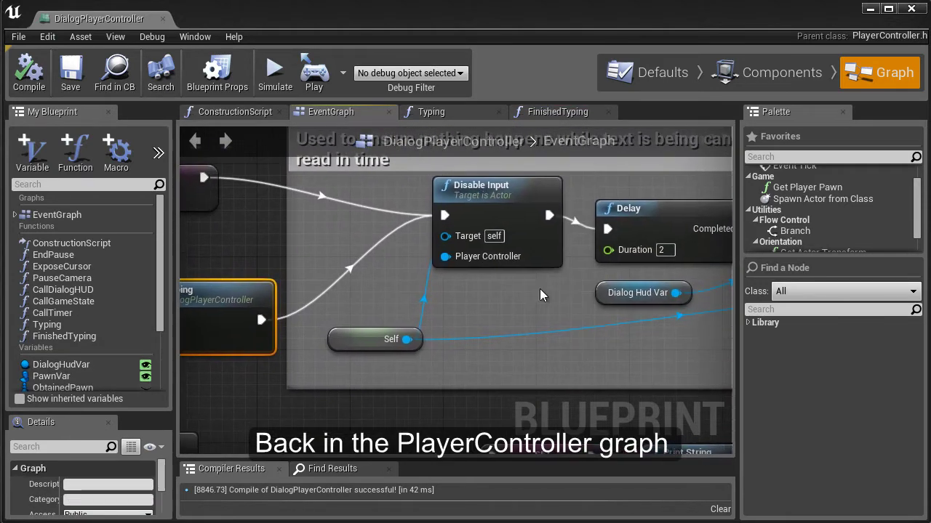
pyautogui.moveTo(399, 340); pyautogui.dragTo(201, 330, button='right')
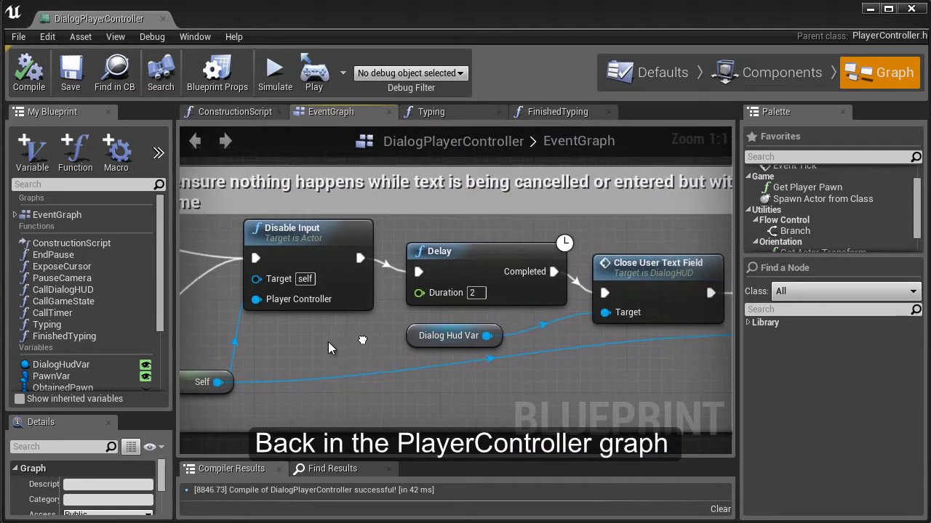
# Inspect the Close User Text Field and Enable Input nodes, then pan back to Finished Typing and CompareInt.
pyautogui.click(509, 304)
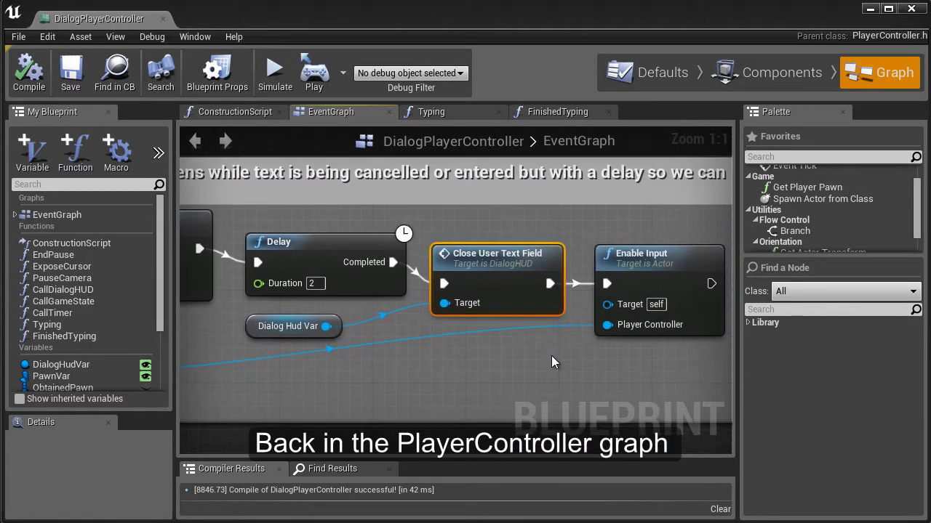
pyautogui.moveTo(552, 356)
pyautogui.mouseDown(button='right')
pyautogui.moveTo(475, 349)
pyautogui.moveTo(540, 326)
pyautogui.mouseUp(button='right')
pyautogui.click(579, 291)
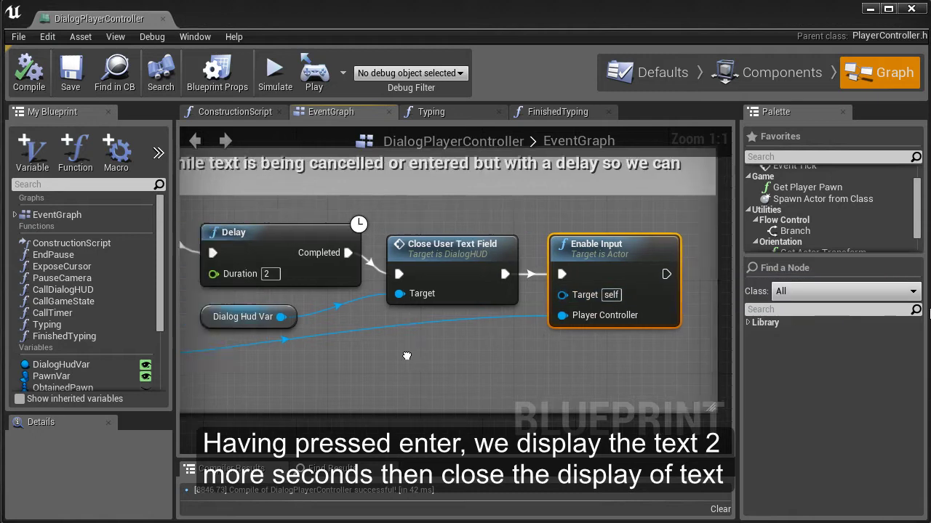
pyautogui.scroll(-1, 388, 349)
pyautogui.moveTo(389, 374); pyautogui.dragTo(581, 356, button='right')
pyautogui.moveTo(335, 335); pyautogui.dragTo(726, 256, button='right')
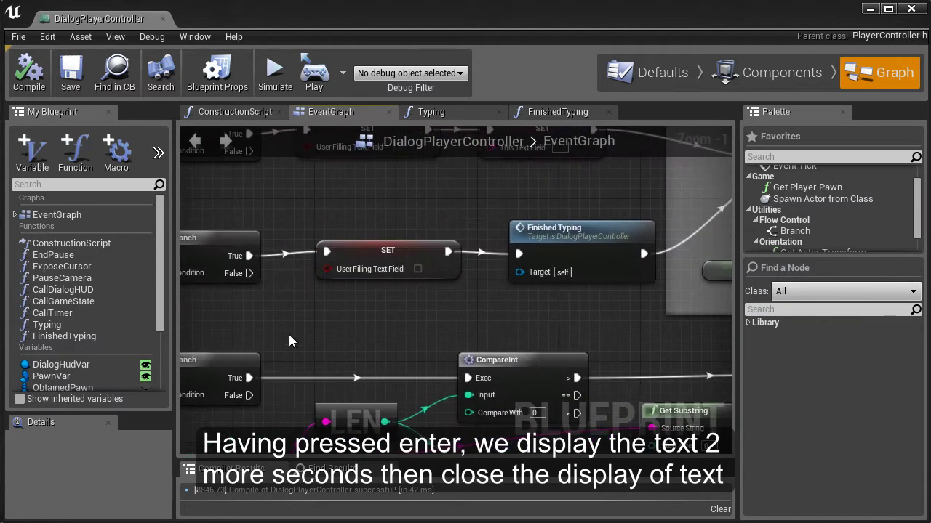
pyautogui.moveTo(378, 340); pyautogui.dragTo(559, 278, button='right')
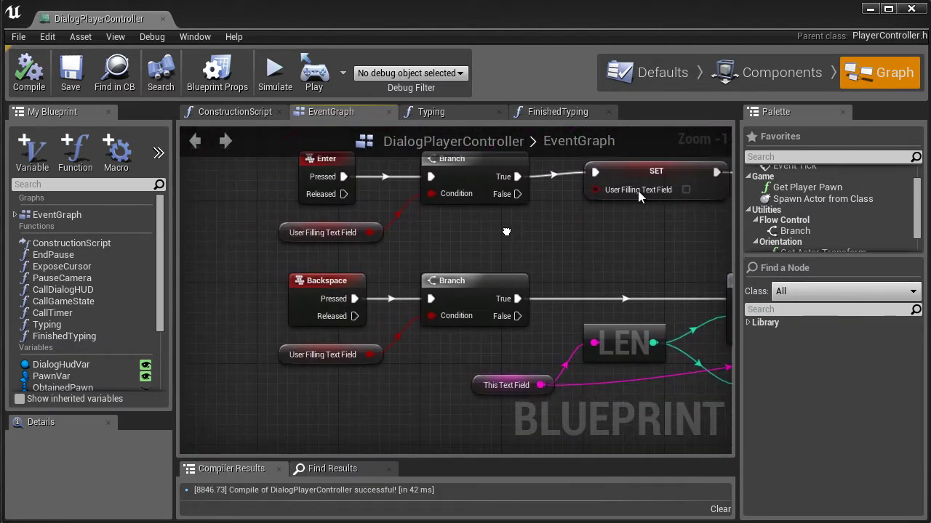
pyautogui.scroll(1, 318, 306)
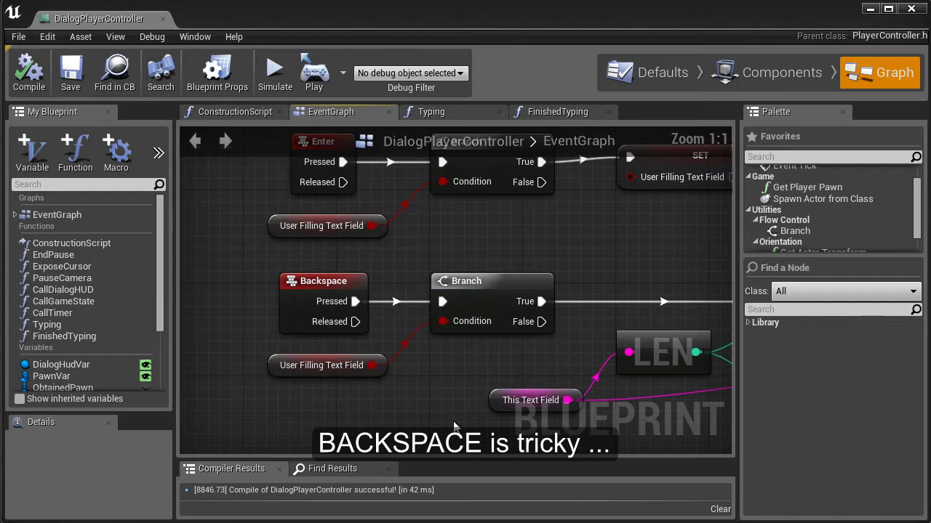
pyautogui.moveTo(453, 421)
pyautogui.mouseDown(button='right')
pyautogui.moveTo(380, 418)
pyautogui.moveTo(389, 384)
pyautogui.mouseUp(button='right')
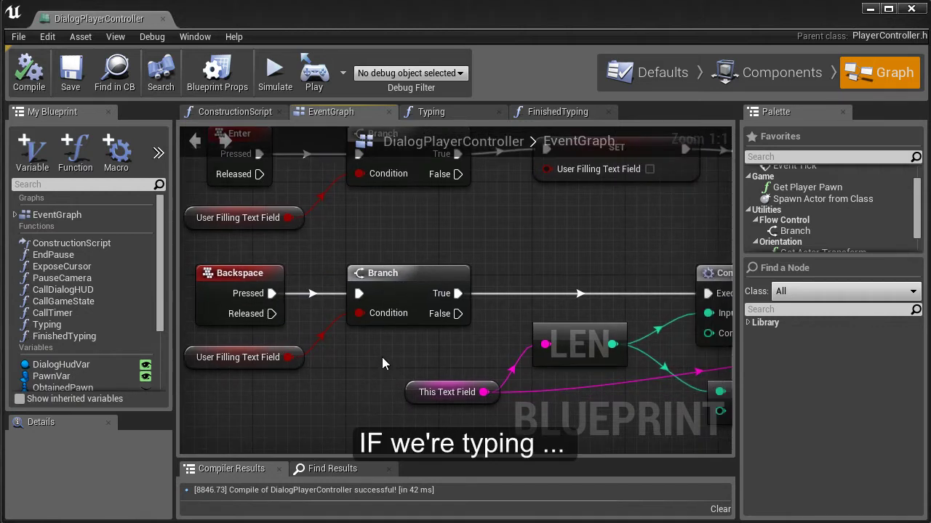
pyautogui.click(239, 362)
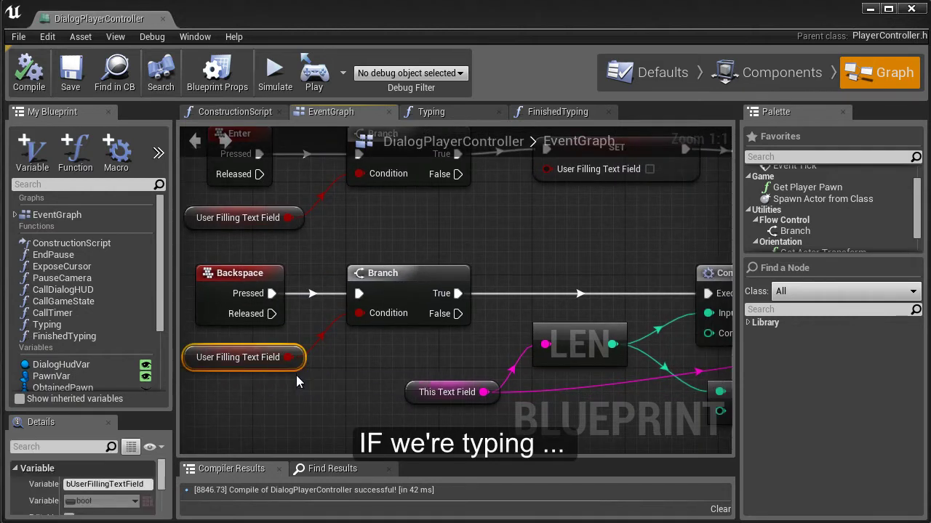
pyautogui.click(387, 285)
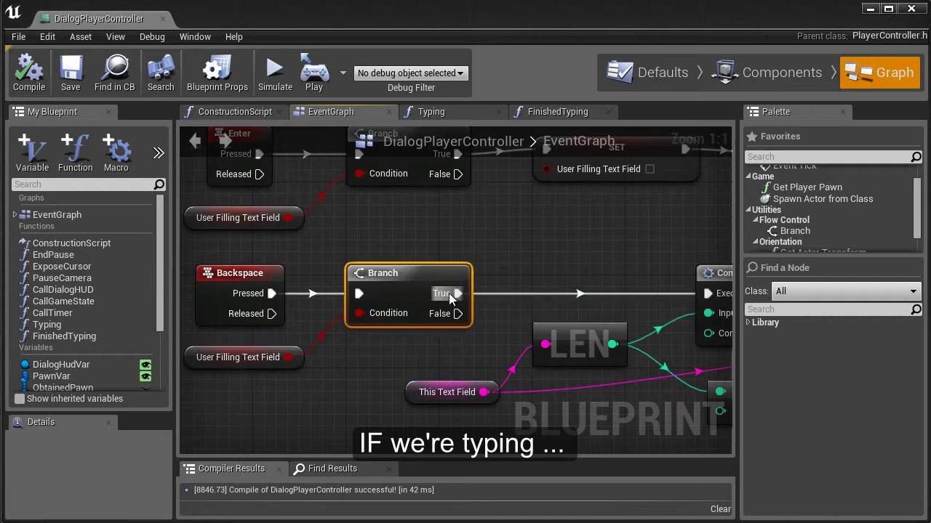
pyautogui.moveTo(530, 273); pyautogui.dragTo(367, 251, button='right')
pyautogui.click(525, 266)
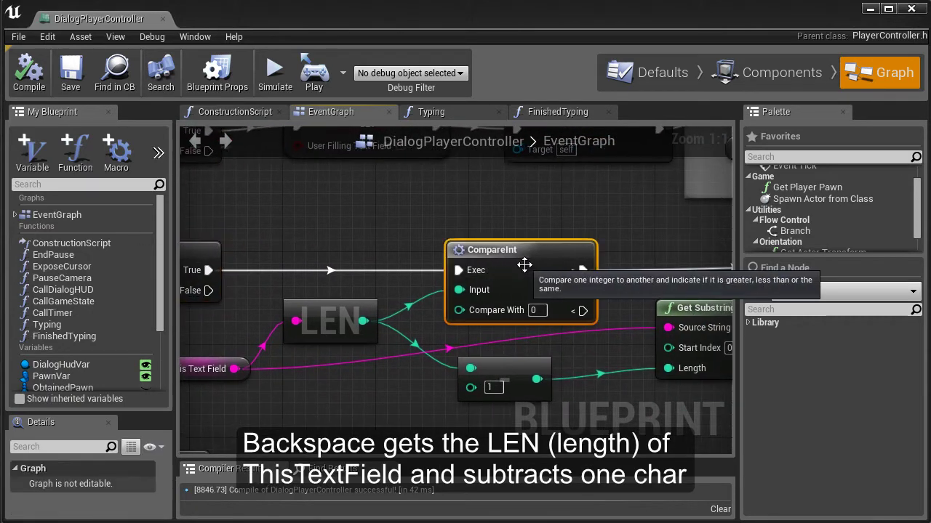
pyautogui.moveTo(437, 336); pyautogui.dragTo(487, 346, button='right')
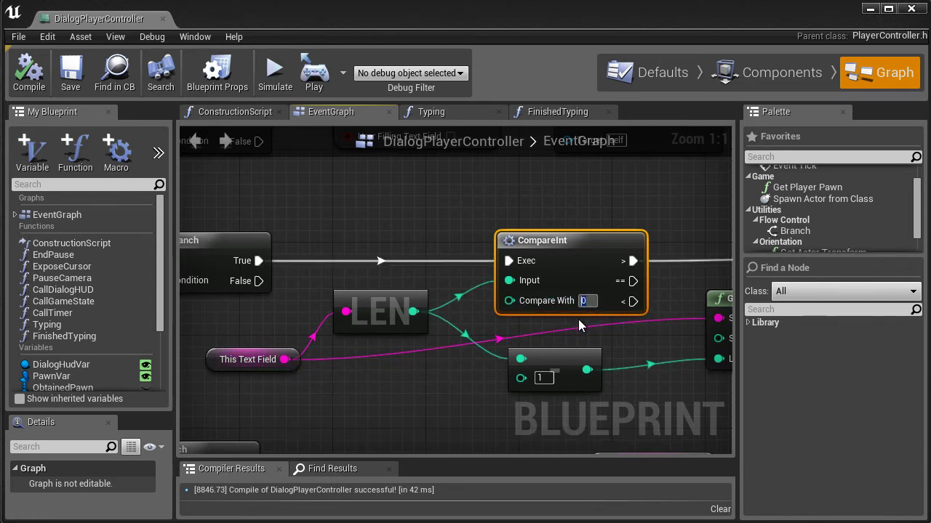
pyautogui.click(578, 319)
pyautogui.click(381, 309)
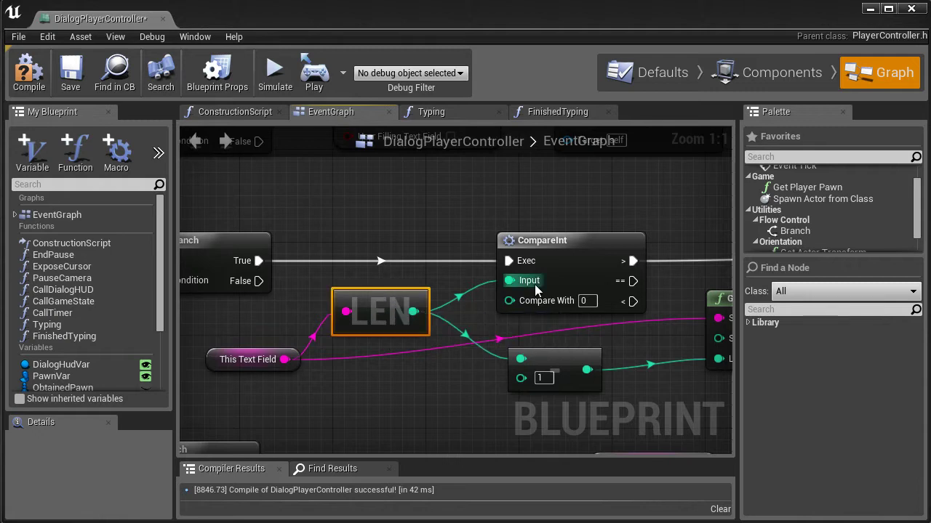
pyautogui.click(529, 350)
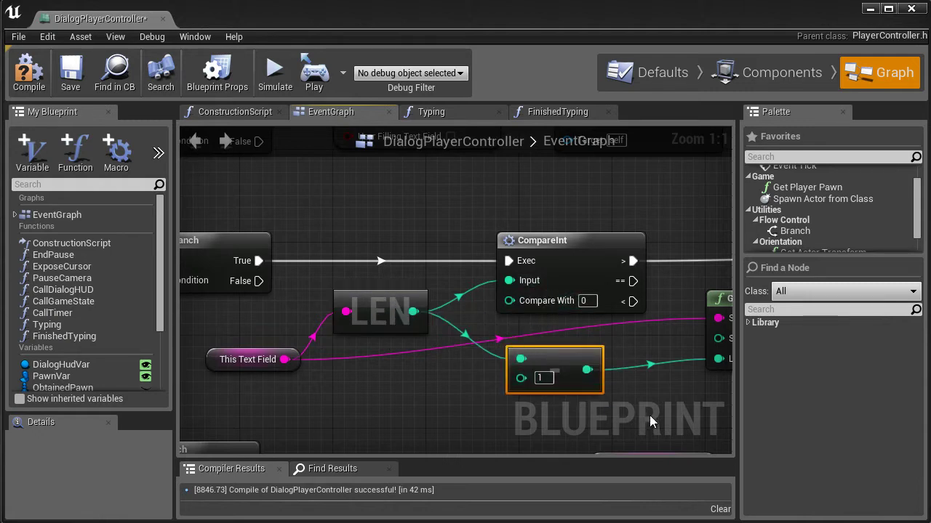
pyautogui.moveTo(649, 415); pyautogui.dragTo(425, 407, button='right')
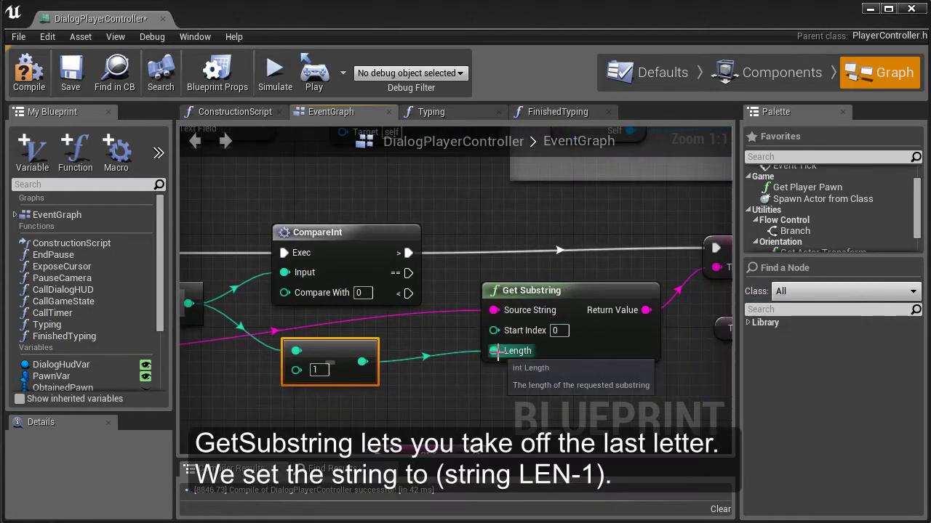
pyautogui.moveTo(622, 370); pyautogui.dragTo(506, 379, button='right')
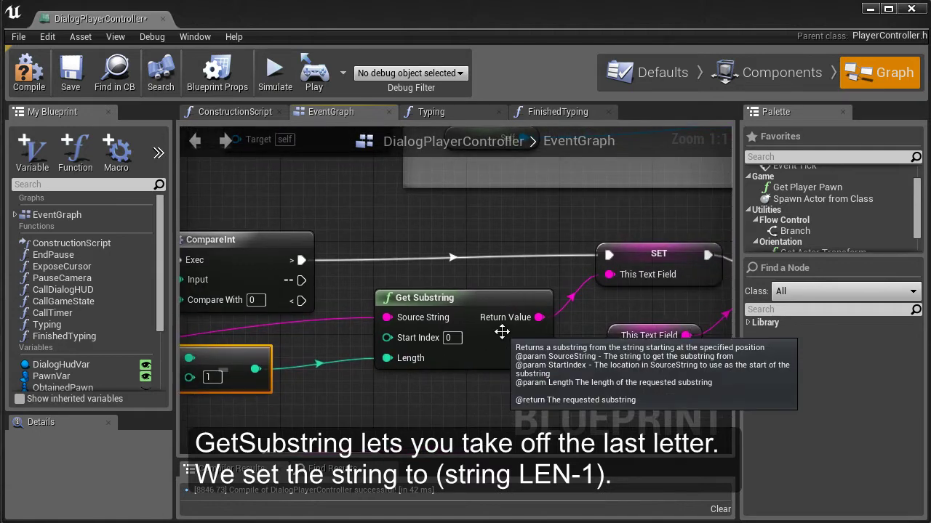
pyautogui.moveTo(587, 327); pyautogui.dragTo(498, 329, button='right')
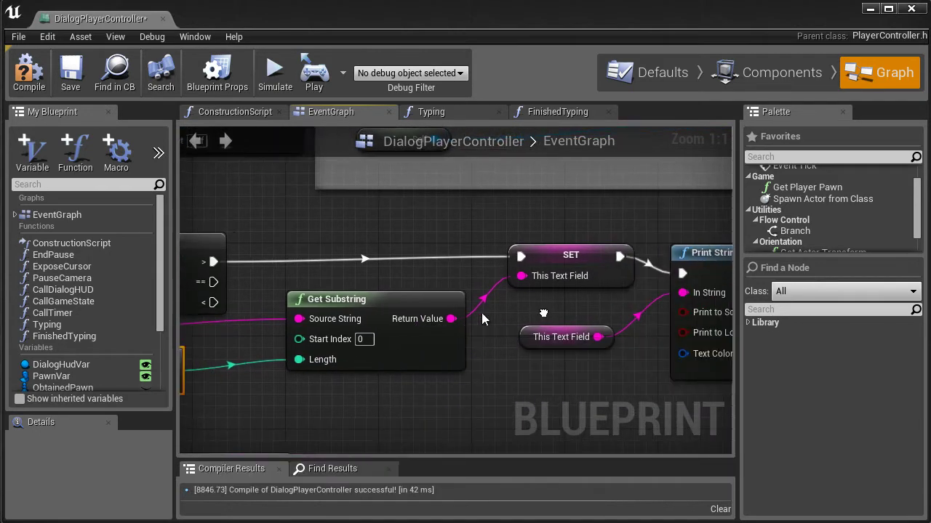
pyautogui.click(552, 262)
pyautogui.moveTo(620, 324); pyautogui.dragTo(494, 314, button='right')
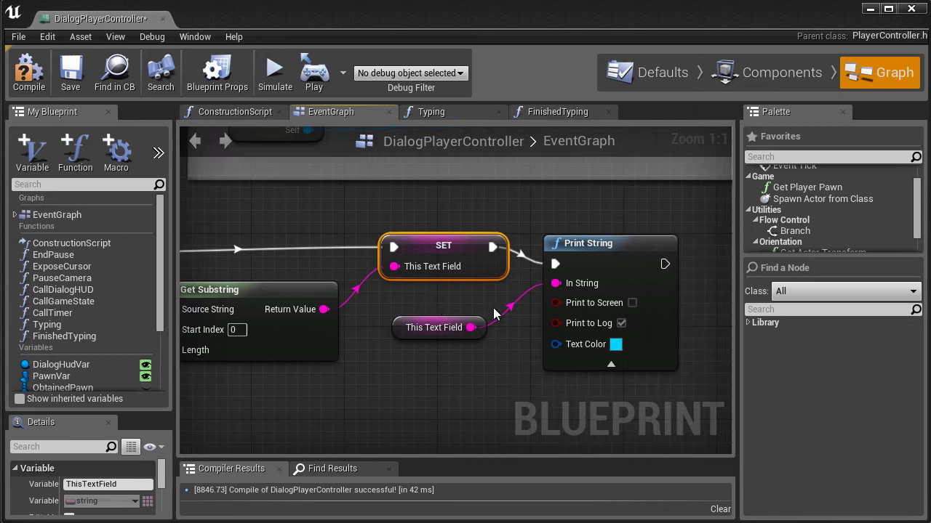
pyautogui.scroll(-2, 512, 354)
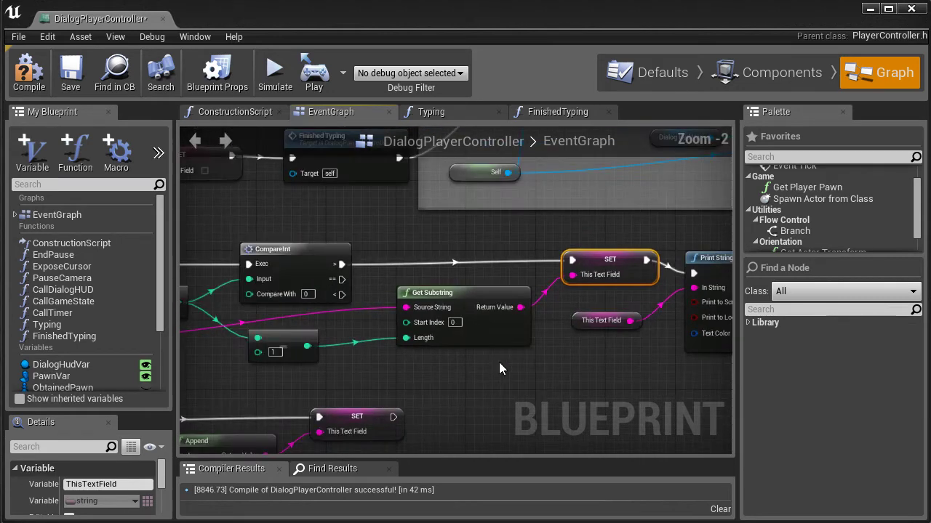
pyautogui.moveTo(499, 362); pyautogui.dragTo(645, 321, button='right')
# Check the Space Bar branch's condition variable and the Append node's B string value.
pyautogui.scroll(2, 366, 336)
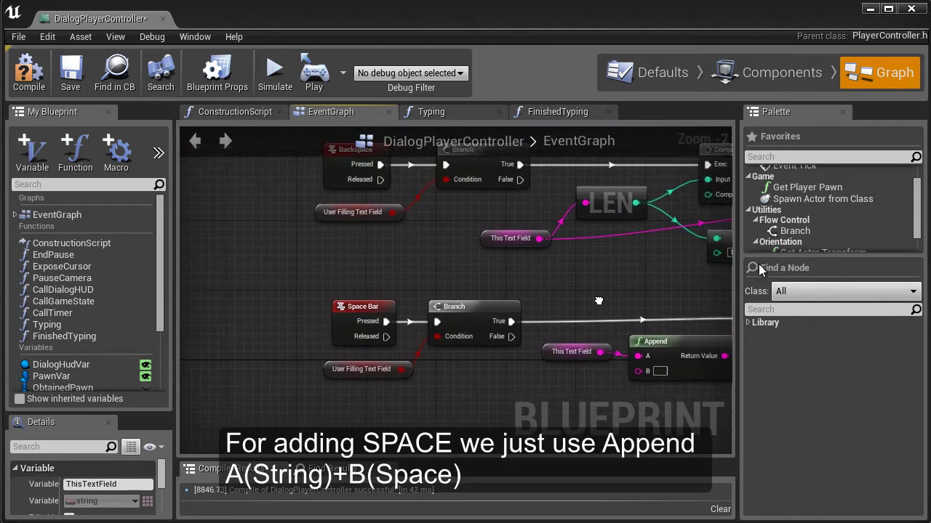
pyautogui.click(273, 378)
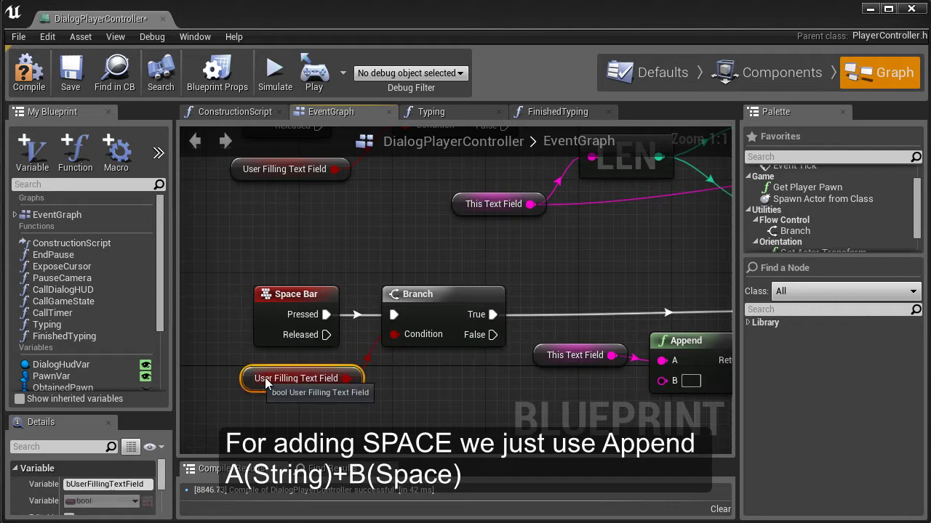
pyautogui.moveTo(472, 373); pyautogui.dragTo(342, 368, button='right')
pyautogui.moveTo(407, 373); pyautogui.dragTo(281, 340, button='right')
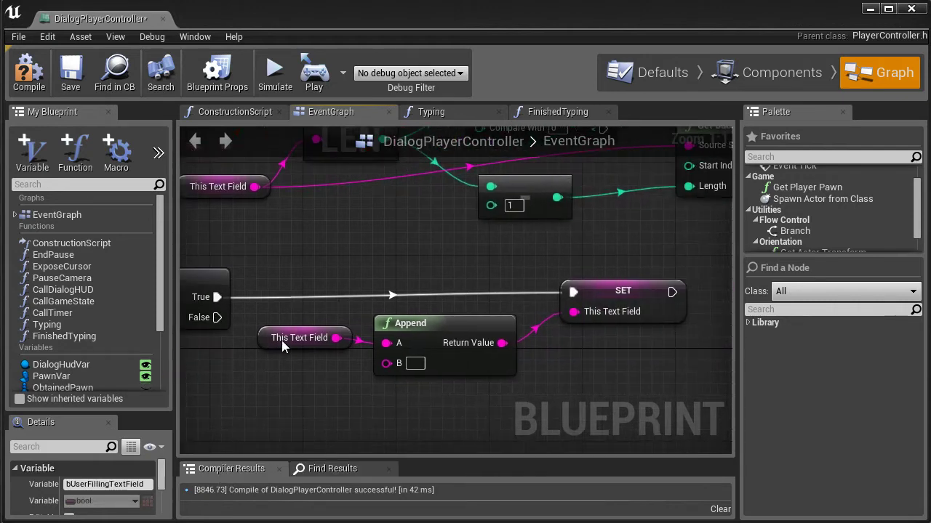
pyautogui.click(416, 364)
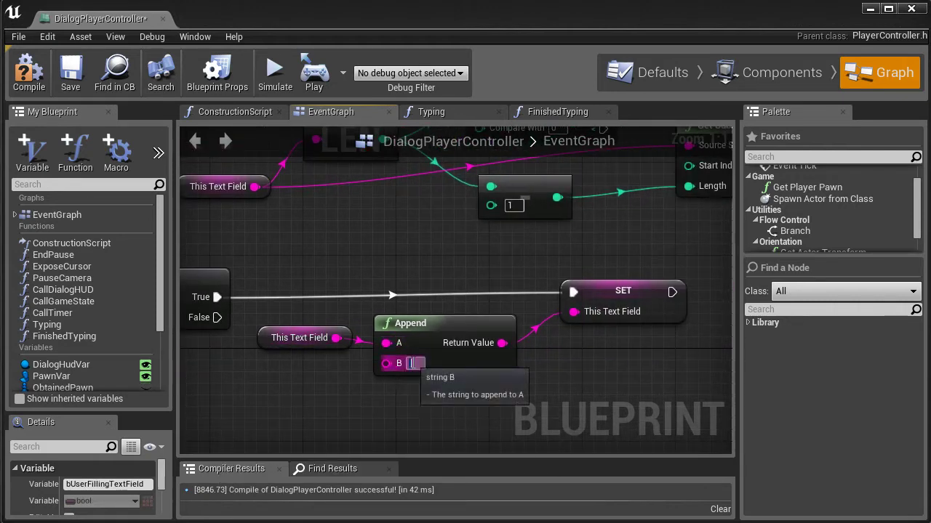
pyautogui.click(410, 378)
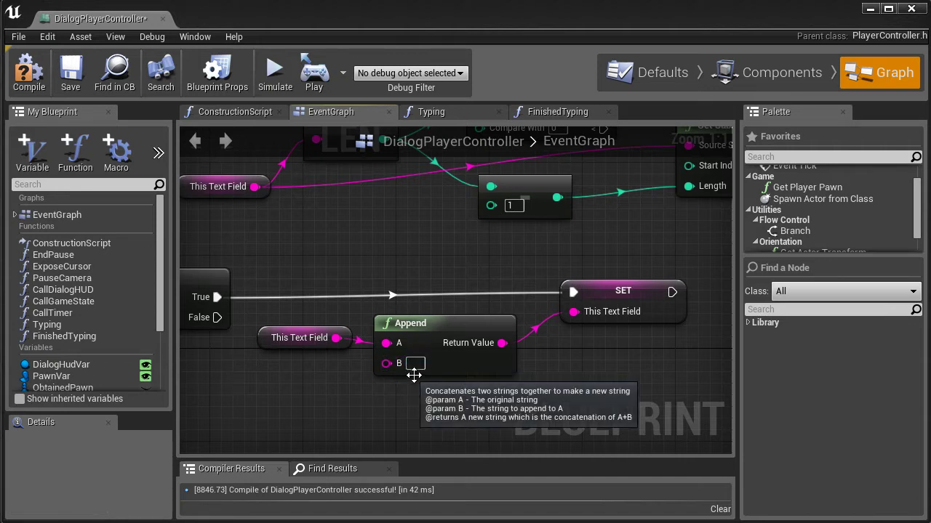
# Add the node comment 'space' to the Space Bar Append node.
pyautogui.rightClick(426, 332)
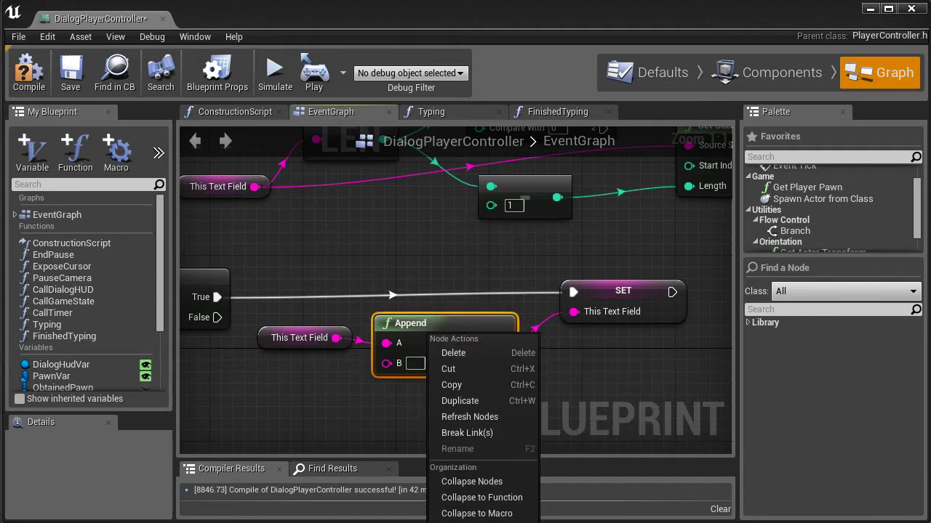
pyautogui.press('Return')
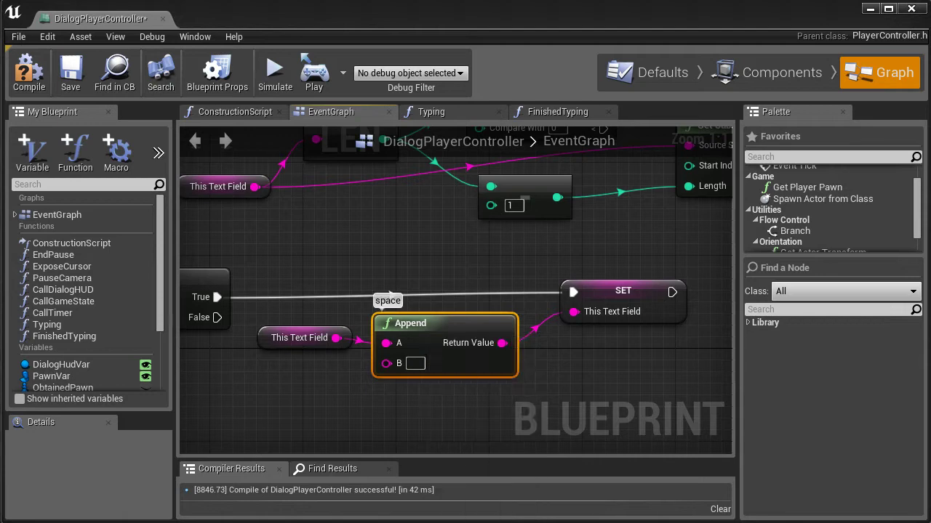
pyautogui.click(661, 309)
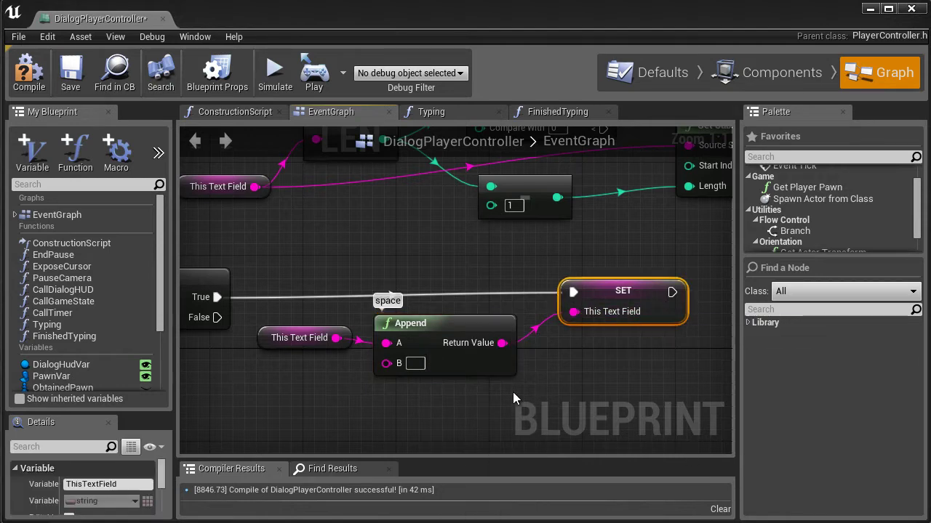
pyautogui.click(582, 372)
pyautogui.scroll(-1, 575, 365)
pyautogui.scroll(-1, 573, 361)
pyautogui.scroll(-2, 430, 330)
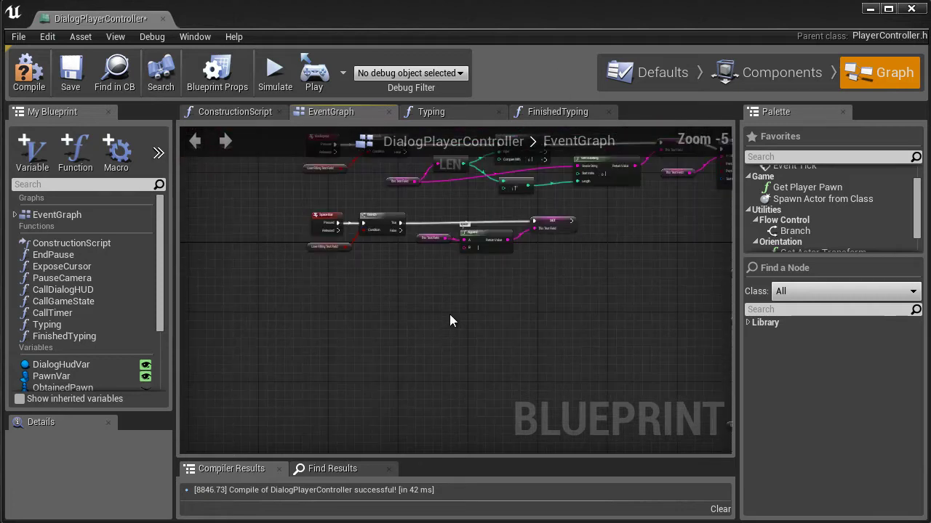
# Zoom in on the A key chain and select its SET This Key Press node before the Typing call.
pyautogui.moveTo(431, 330)
pyautogui.mouseDown(button='right')
pyautogui.moveTo(325, 293)
pyautogui.moveTo(505, 208)
pyautogui.mouseUp(button='right')
pyautogui.scroll(2, 347, 332)
pyautogui.scroll(2, 394, 283)
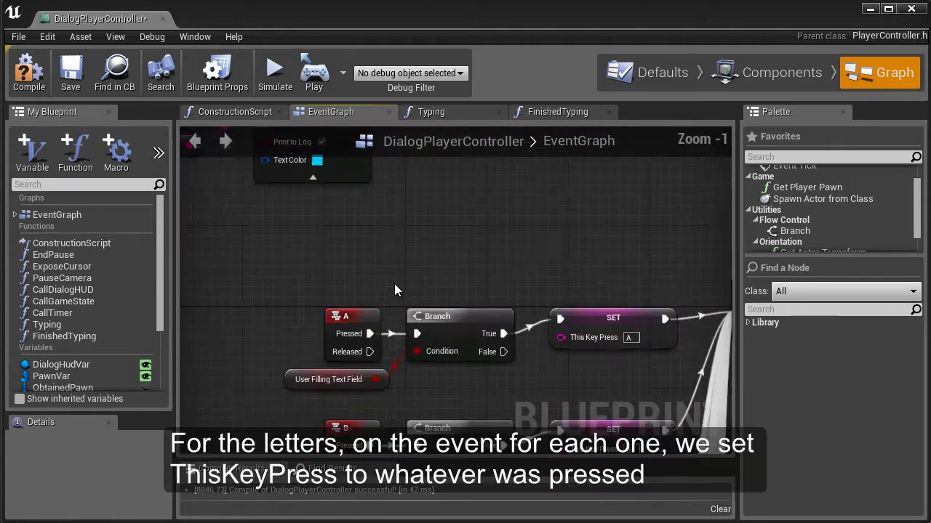
pyautogui.scroll(2, 334, 244)
pyautogui.moveTo(428, 362); pyautogui.dragTo(348, 353, button='right')
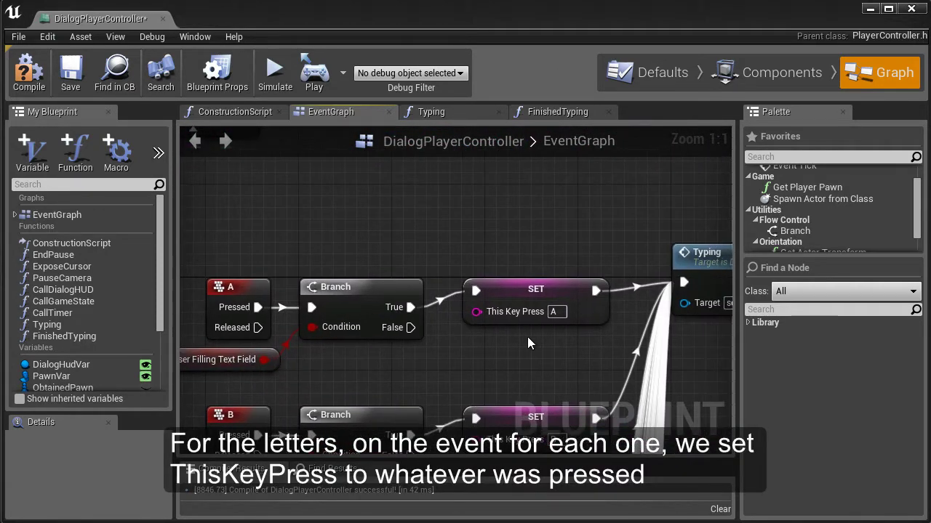
pyautogui.click(519, 297)
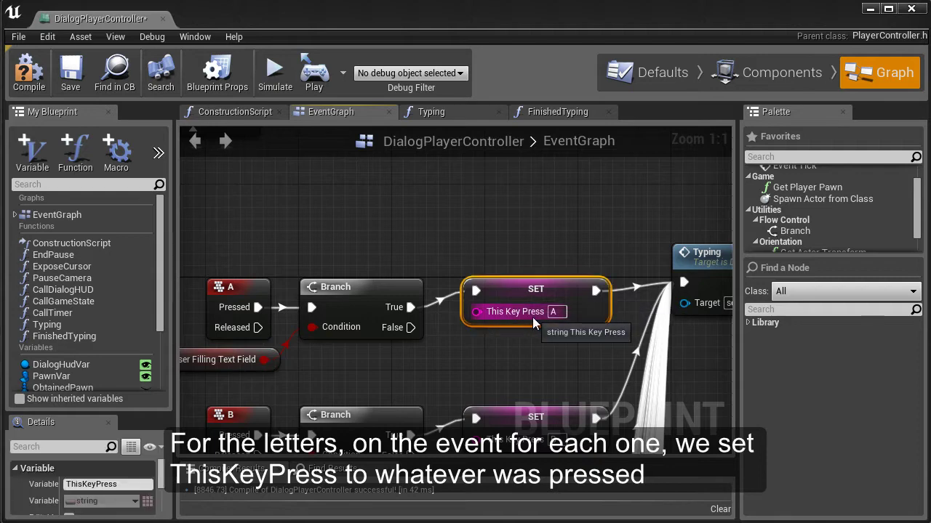
pyautogui.moveTo(532, 317)
pyautogui.mouseDown(button='right')
pyautogui.moveTo(486, 320)
pyautogui.moveTo(461, 334)
pyautogui.mouseUp(button='right')
# Open the Typing function and select its entry node and This Text Field and This Key Press getters.
pyautogui.doubleClick(633, 278)
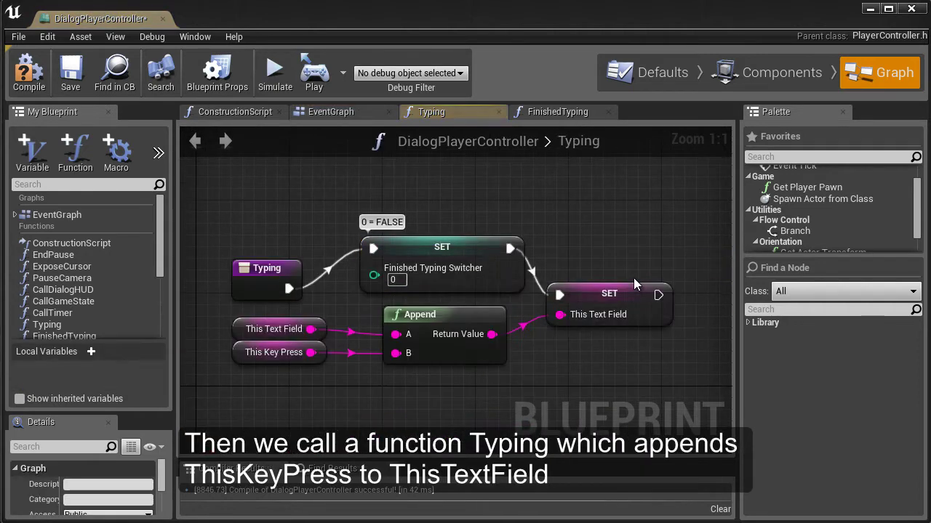
pyautogui.click(262, 280)
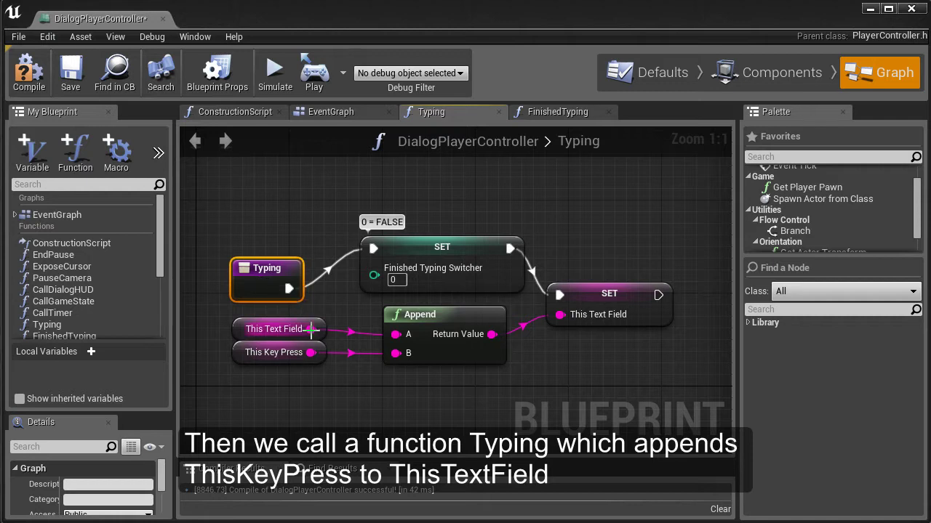
pyautogui.click(244, 329)
pyautogui.click(262, 353)
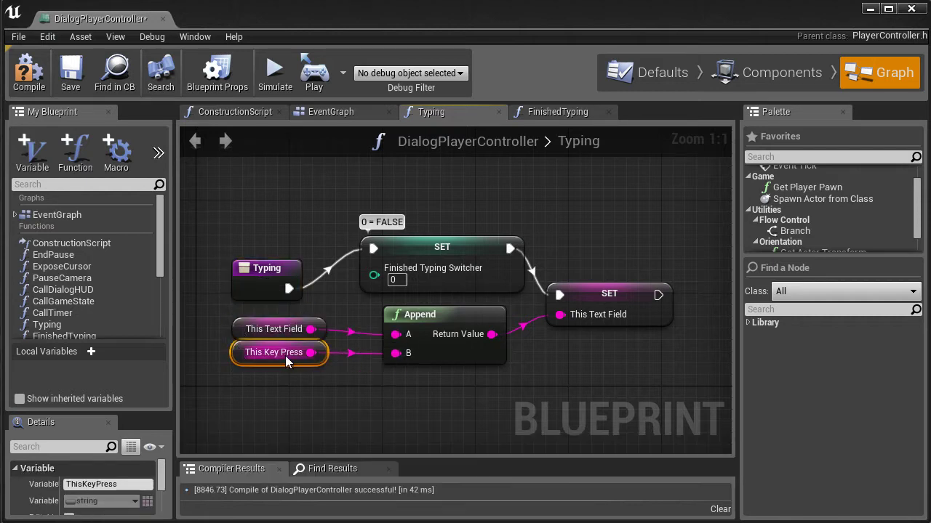
# Inspect the Append node joining text and key press, and the This Text Field setter it feeds.
pyautogui.click(269, 329)
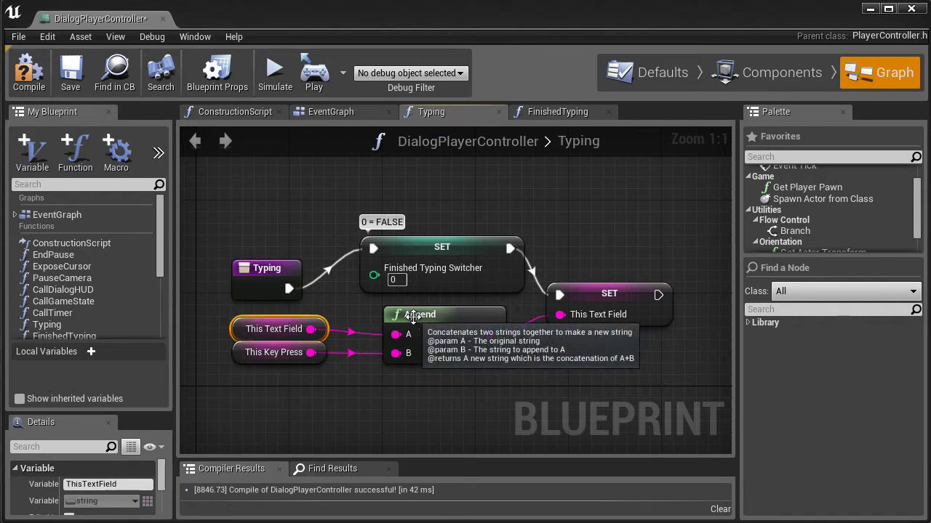
pyautogui.click(425, 323)
pyautogui.click(234, 354)
pyautogui.click(480, 428)
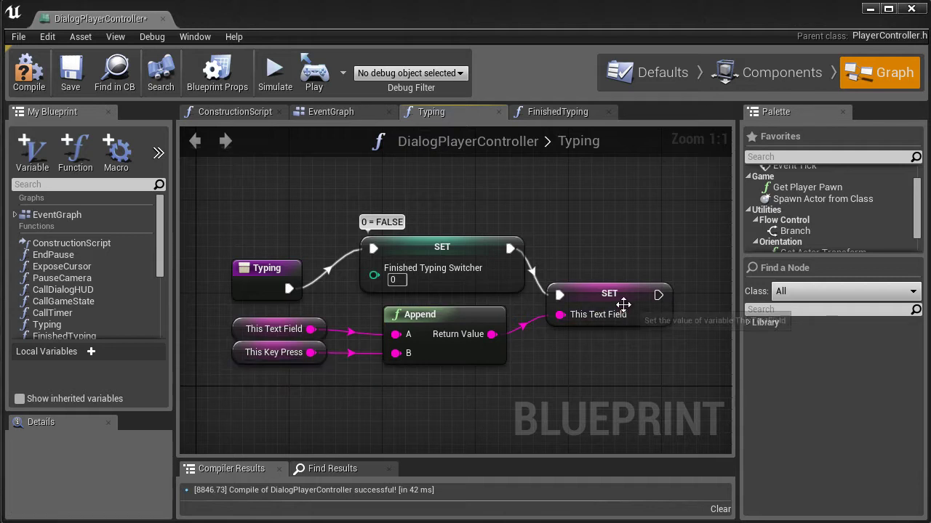
pyautogui.click(622, 309)
pyautogui.click(602, 400)
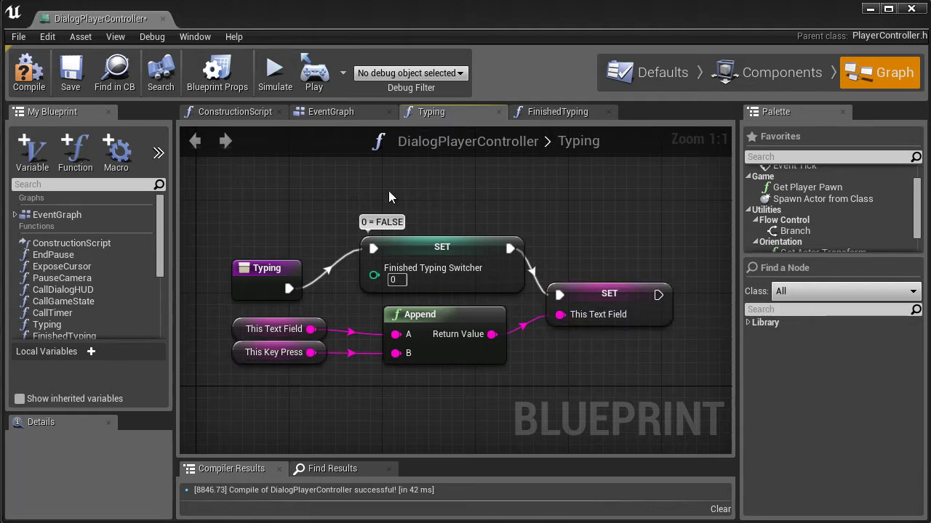
pyautogui.click(361, 117)
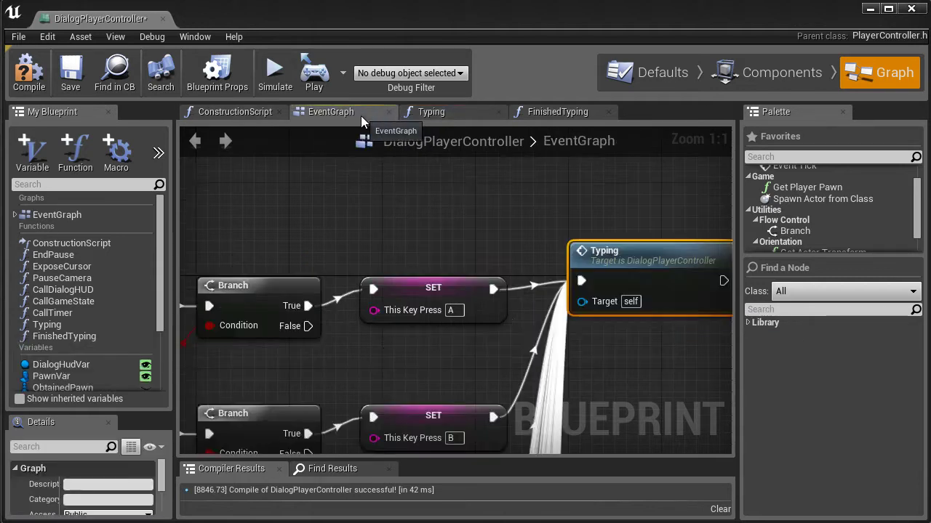
pyautogui.moveTo(334, 360); pyautogui.dragTo(600, 311, button='right')
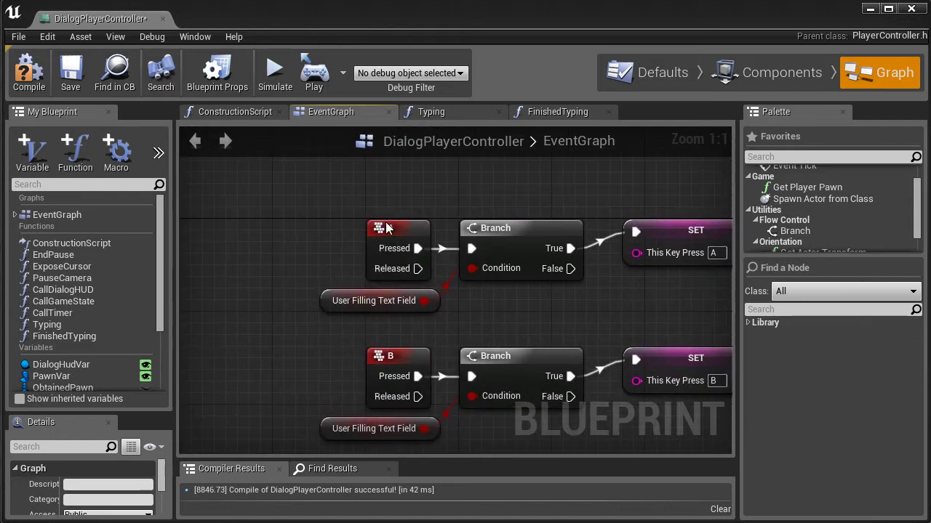
pyautogui.click(390, 230)
pyautogui.click(390, 356)
pyautogui.moveTo(384, 450); pyautogui.dragTo(366, 331, button='right')
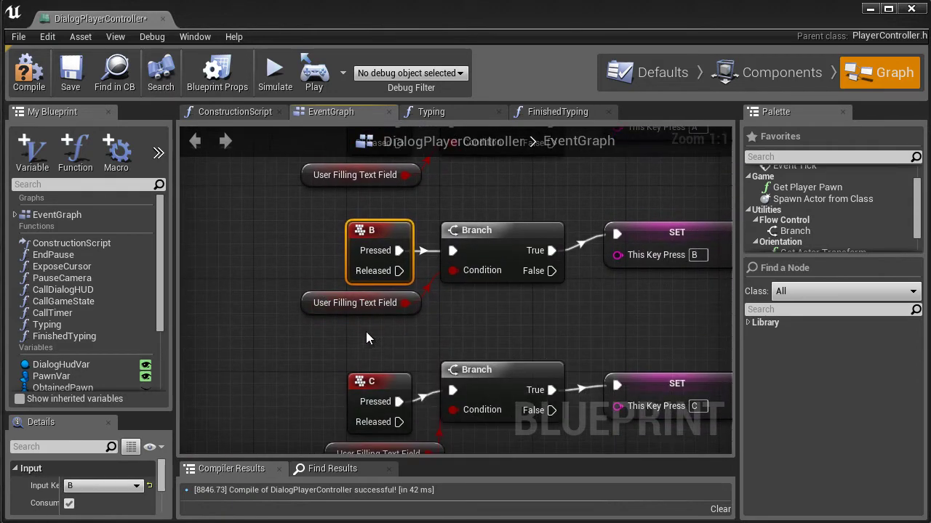
pyautogui.click(371, 382)
pyautogui.moveTo(518, 377); pyautogui.dragTo(509, 109, button='right')
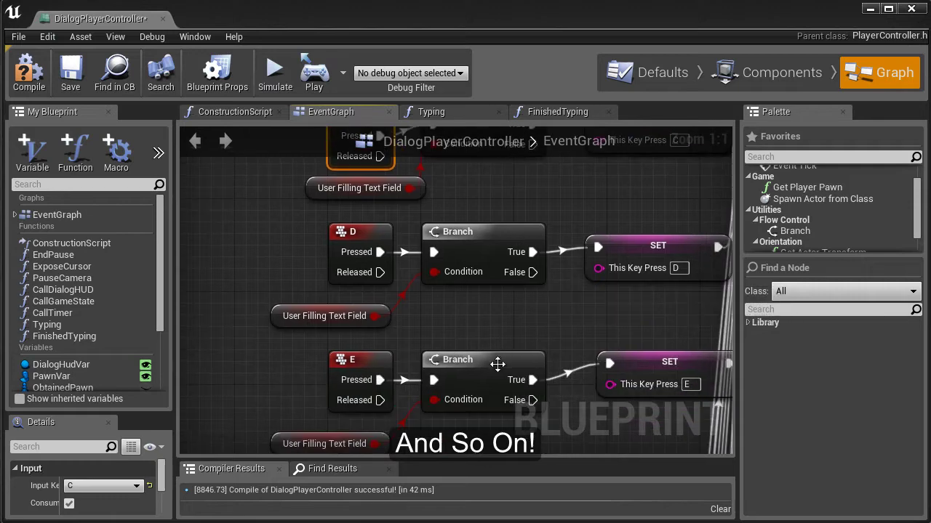
pyautogui.moveTo(499, 363)
pyautogui.mouseDown(button='right')
pyautogui.moveTo(473, 305)
pyautogui.moveTo(471, 218)
pyautogui.mouseUp(button='right')
pyautogui.moveTo(469, 437); pyautogui.dragTo(466, 384, button='right')
pyautogui.scroll(-1, 466, 384)
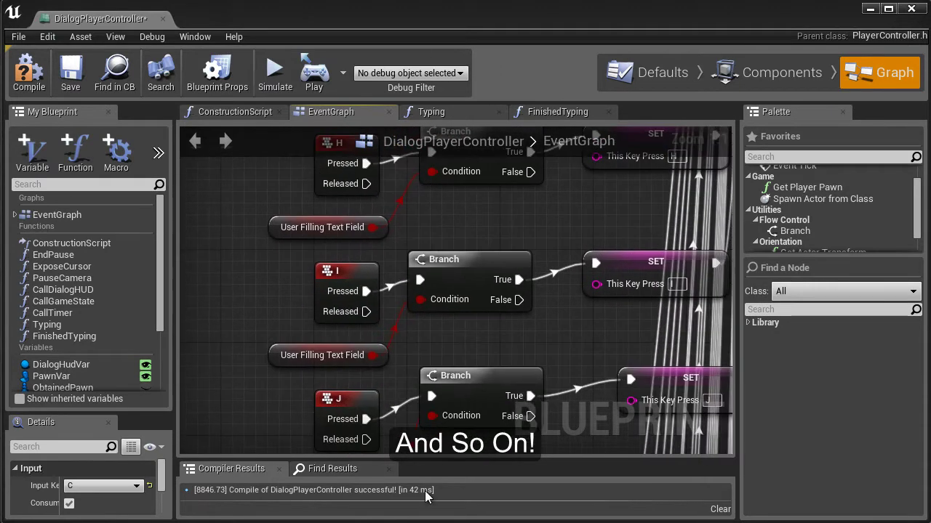
pyautogui.scroll(-1, 458, 334)
pyautogui.scroll(-2, 460, 343)
pyautogui.scroll(-1, 472, 372)
pyautogui.scroll(-1, 472, 372)
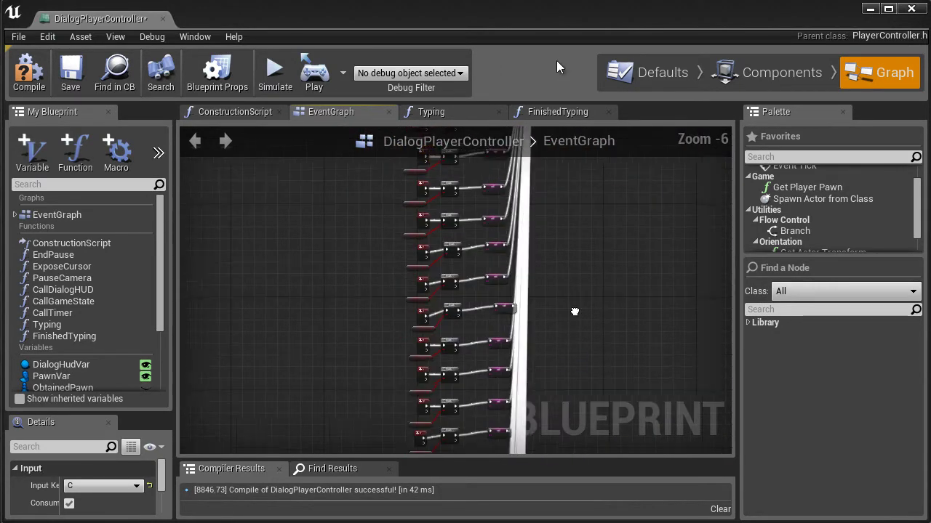
pyautogui.moveTo(412, 386)
pyautogui.mouseDown(button='right')
pyautogui.moveTo(375, 387)
pyautogui.moveTo(376, 315)
pyautogui.mouseUp(button='right')
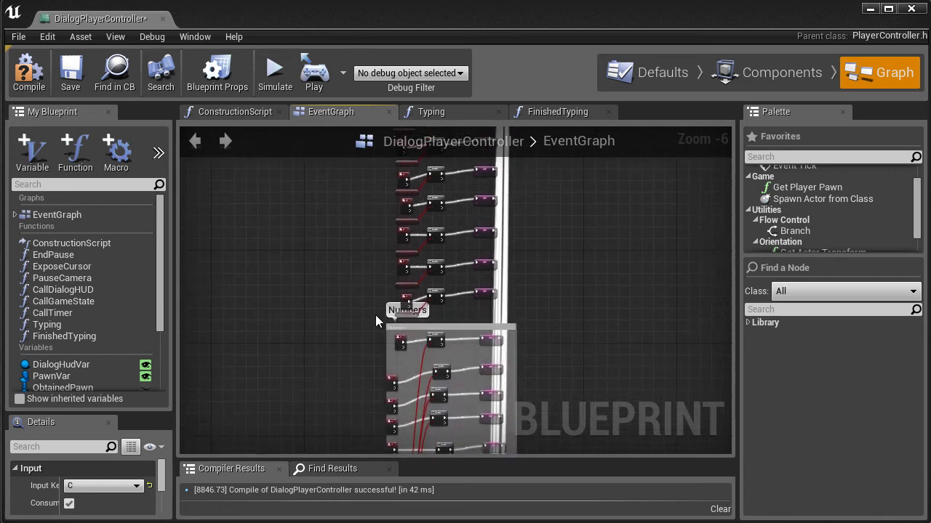
pyautogui.scroll(2, 379, 289)
pyautogui.scroll(2, 404, 266)
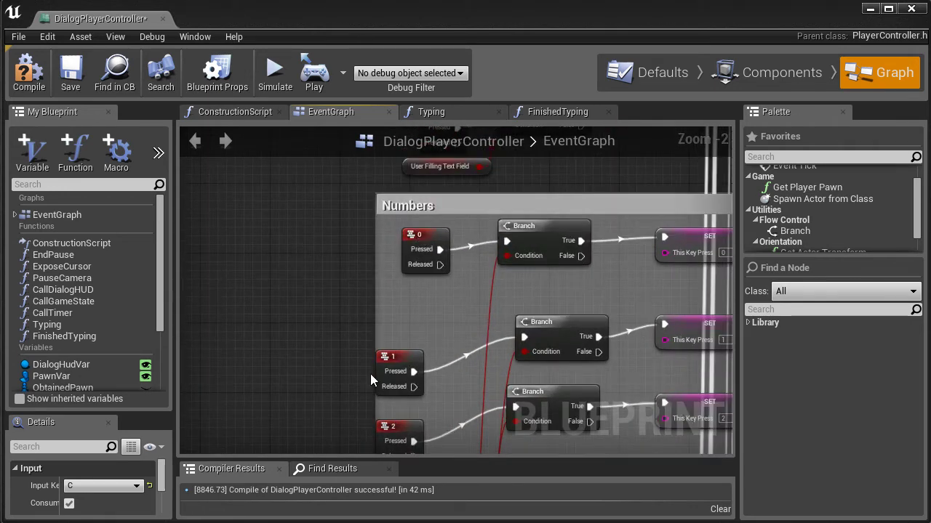
pyautogui.scroll(-2, 370, 374)
pyautogui.moveTo(357, 322); pyautogui.dragTo(370, 300, button='right')
pyautogui.scroll(-1, 355, 188)
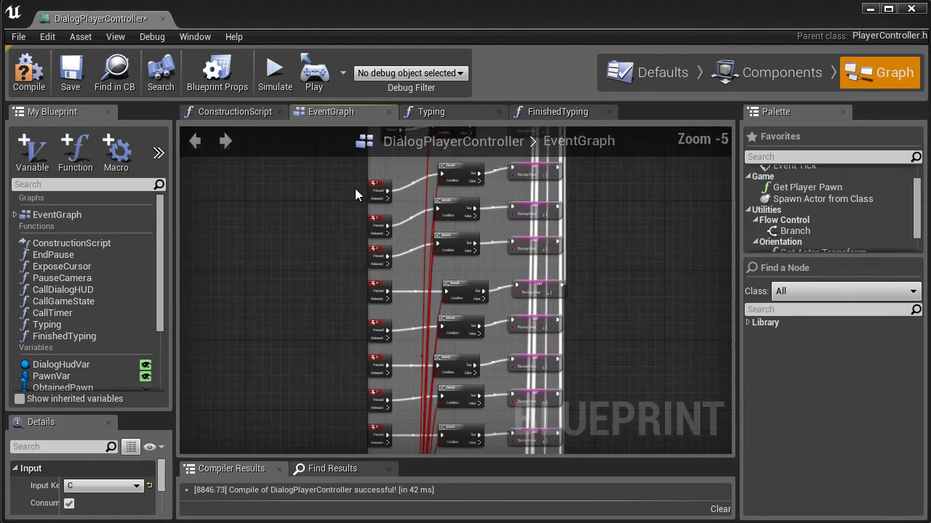
pyautogui.moveTo(355, 188); pyautogui.dragTo(389, 308, button='right')
pyautogui.scroll(1, 330, 295)
pyautogui.scroll(1, 352, 318)
# Review the Fullstop, SemiColon, Colon and Dash key events, checking Colon's Shift setting.
pyautogui.scroll(1, 371, 269)
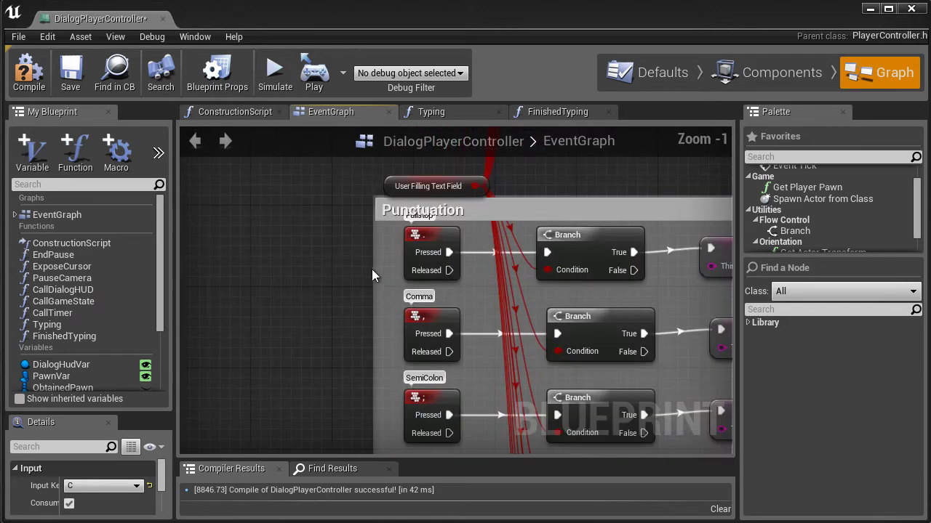
pyautogui.scroll(1, 331, 285)
pyautogui.scroll(1, 292, 275)
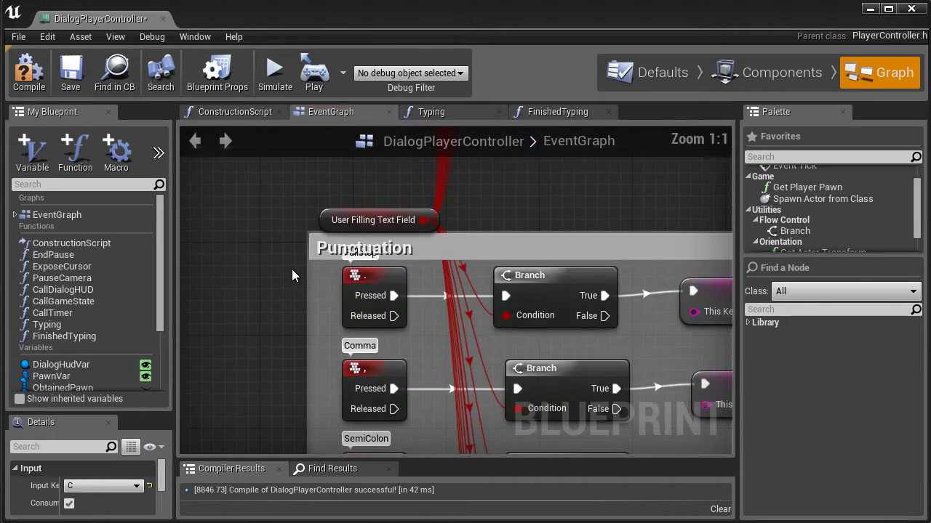
pyautogui.rightClick(303, 312)
pyautogui.moveTo(389, 277); pyautogui.dragTo(391, 290)
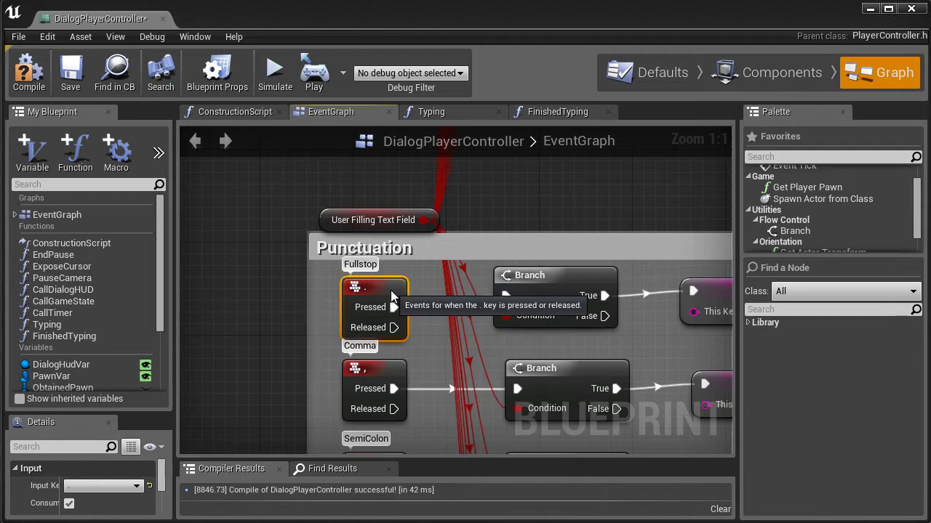
pyautogui.moveTo(287, 362)
pyautogui.mouseDown(button='right')
pyautogui.moveTo(267, 282)
pyautogui.moveTo(213, 252)
pyautogui.mouseUp(button='right')
pyautogui.click(290, 294)
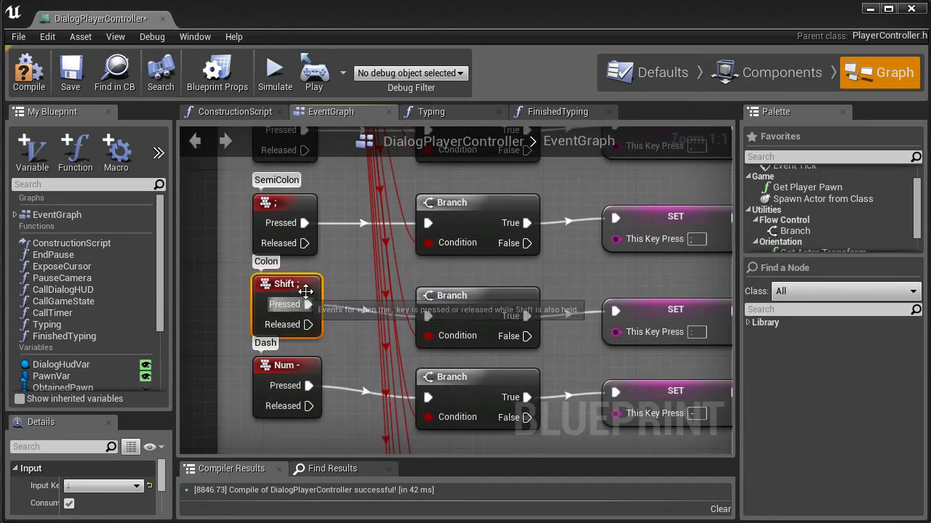
# Step through the Exclamation, Question mark, Quotation marks, Apostrophe and @ sign key events.
pyautogui.moveTo(235, 372); pyautogui.dragTo(238, 184, button='right')
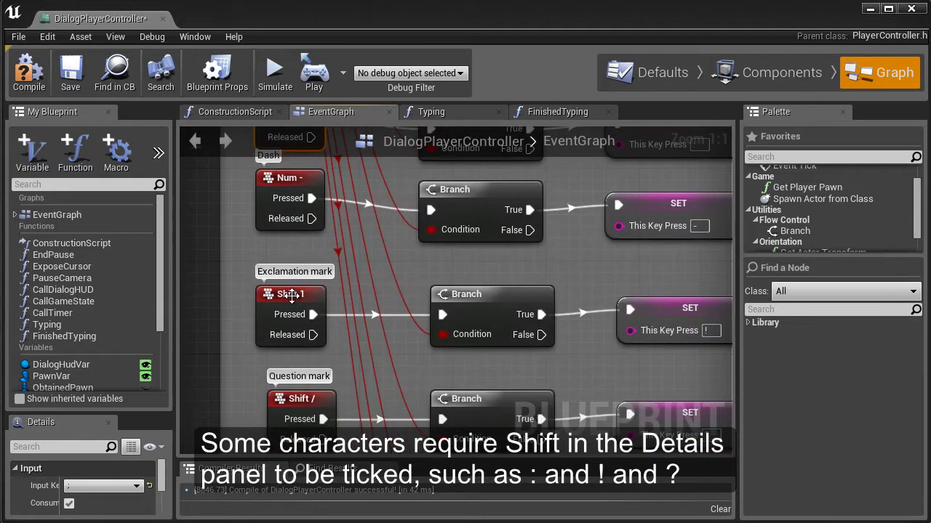
pyautogui.click(285, 304)
pyautogui.moveTo(234, 280); pyautogui.dragTo(234, 180, button='right')
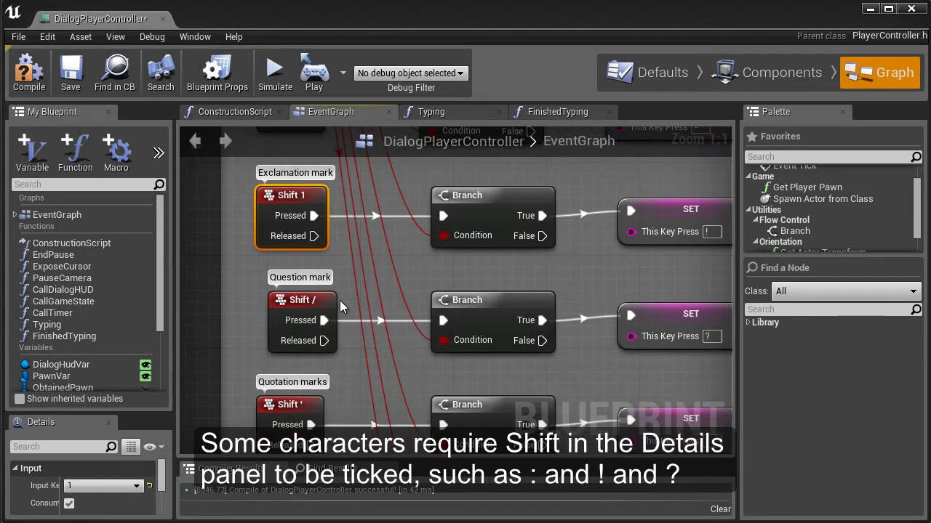
pyautogui.click(339, 300)
pyautogui.click(331, 306)
pyautogui.moveTo(209, 408); pyautogui.dragTo(208, 311, button='right')
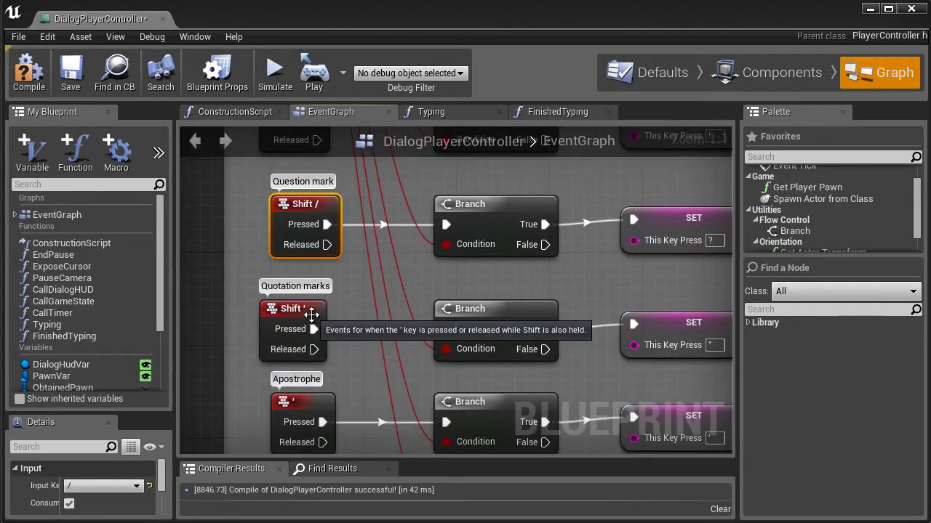
pyautogui.moveTo(222, 385); pyautogui.dragTo(236, 318, button='right')
pyautogui.moveTo(252, 392); pyautogui.dragTo(271, 325, button='right')
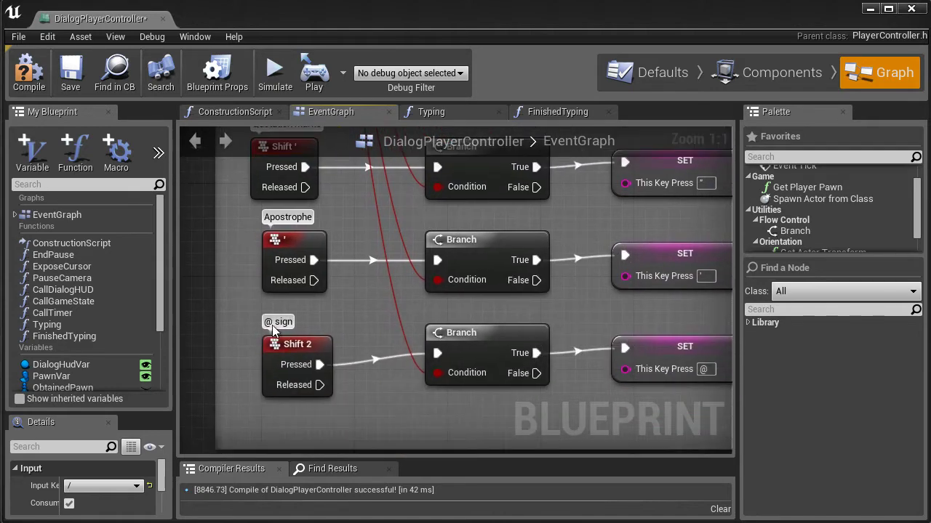
pyautogui.moveTo(240, 354); pyautogui.dragTo(236, 452, button='right')
# Zoom out and pan to the Numbers key event block.
pyautogui.scroll(-3, 415, 291)
pyautogui.scroll(-5, 415, 291)
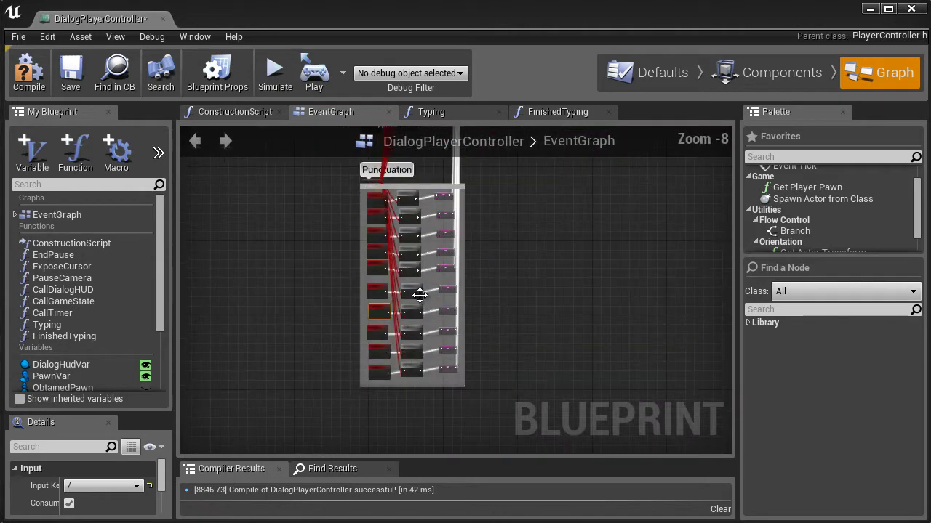
pyautogui.scroll(-3, 526, 244)
pyautogui.moveTo(527, 244); pyautogui.dragTo(466, 364, button='right')
pyautogui.scroll(-1, 479, 245)
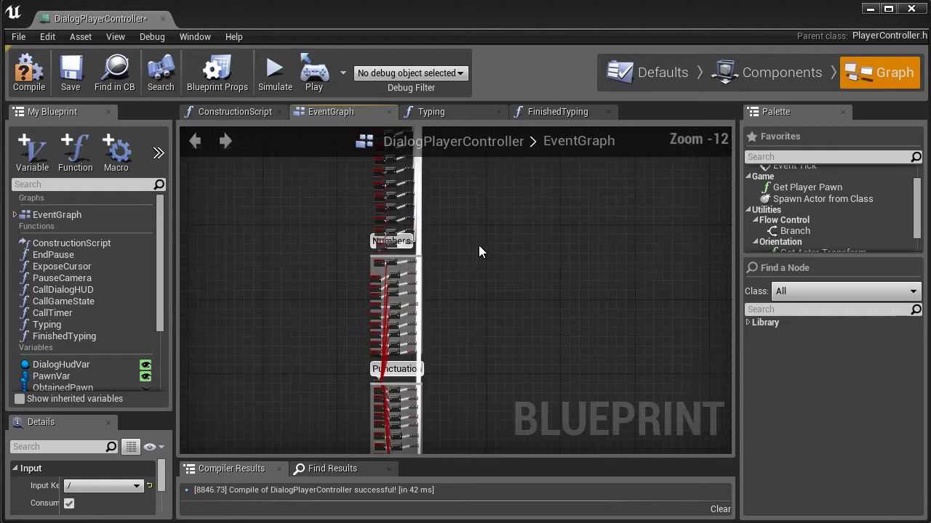
pyautogui.moveTo(479, 245); pyautogui.dragTo(464, 377, button='right')
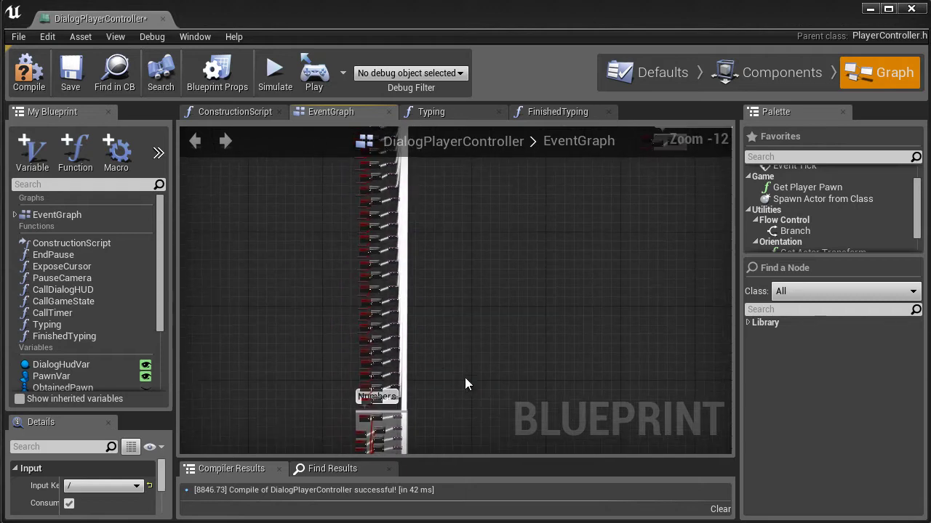
# Close the DialogPlayerController blueprint and open DialogHUD from the Content Browser.
pyautogui.click(161, 18)
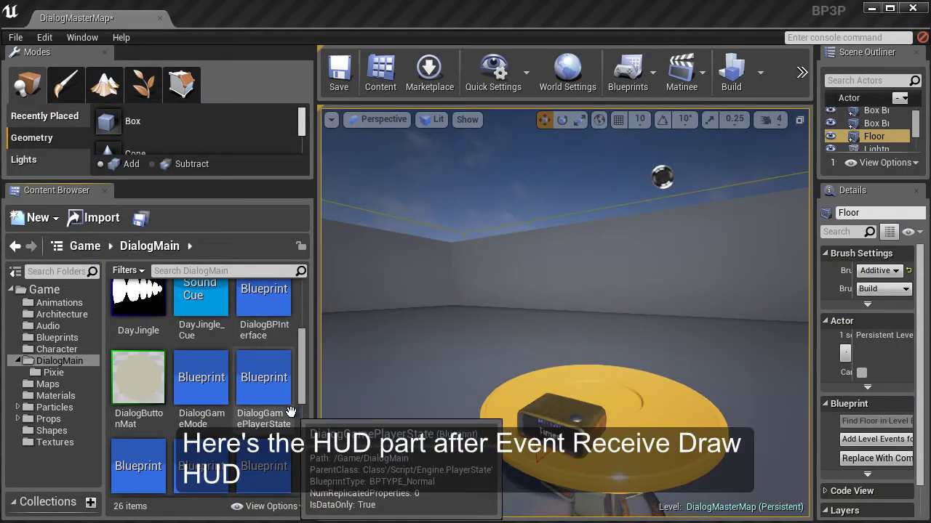
pyautogui.scroll(-3, 304, 418)
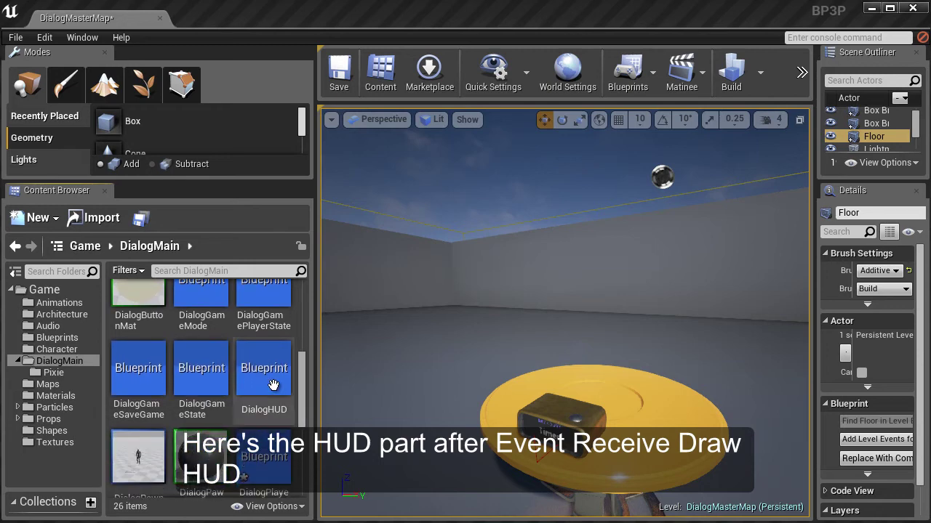
pyautogui.doubleClick(270, 382)
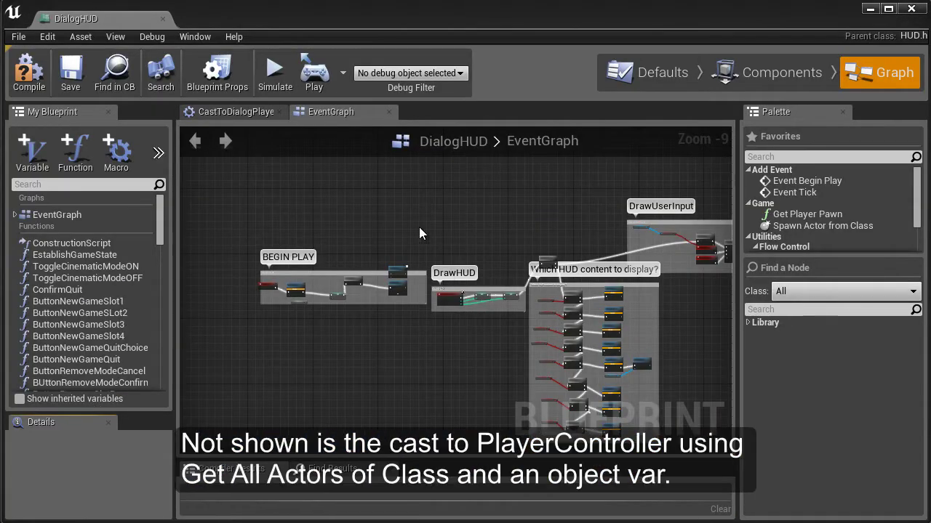
# Pan the DialogHUD EventGraph past the Sequence node to the DrawUserInput group's Branch and Gate.
pyautogui.moveTo(419, 226); pyautogui.dragTo(273, 336, button='right')
pyautogui.moveTo(472, 291); pyautogui.dragTo(352, 293, button='right')
pyautogui.scroll(3, 303, 386)
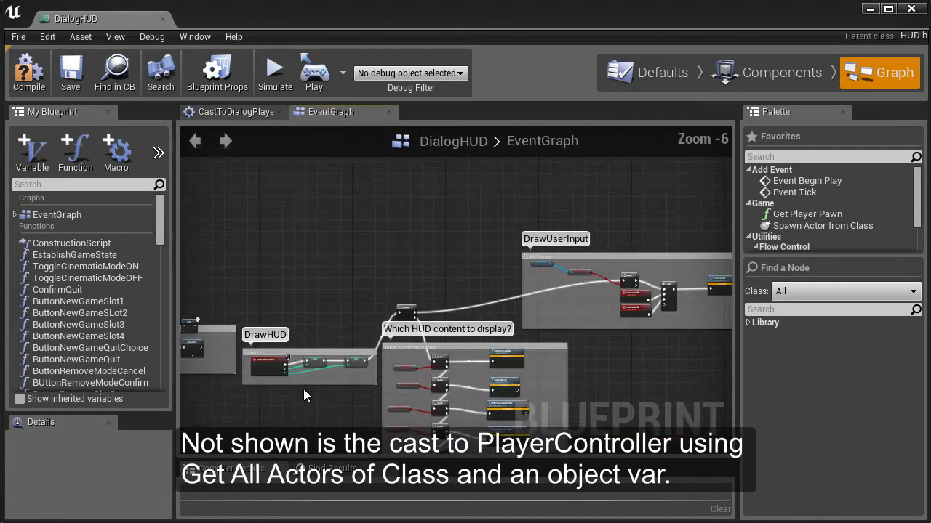
pyautogui.scroll(3, 301, 363)
pyautogui.scroll(3, 295, 349)
pyautogui.scroll(-1, 370, 392)
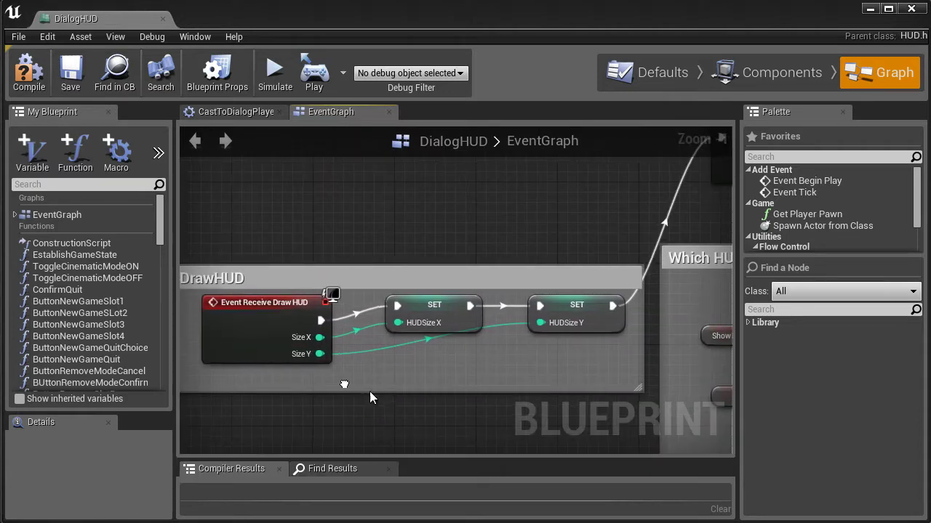
pyautogui.scroll(1, 313, 357)
pyautogui.moveTo(716, 236); pyautogui.dragTo(493, 287, button='right')
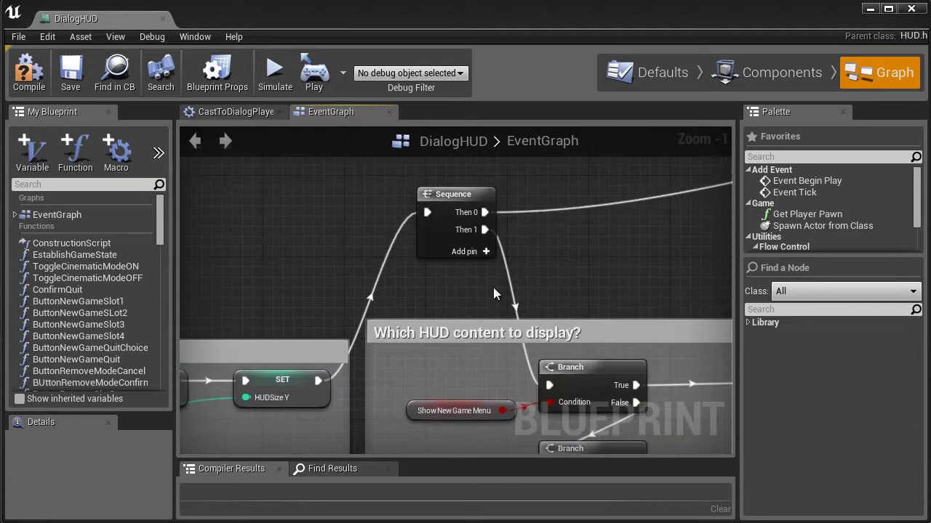
pyautogui.moveTo(561, 269); pyautogui.dragTo(441, 338, button='right')
pyautogui.moveTo(550, 319); pyautogui.dragTo(266, 391, button='right')
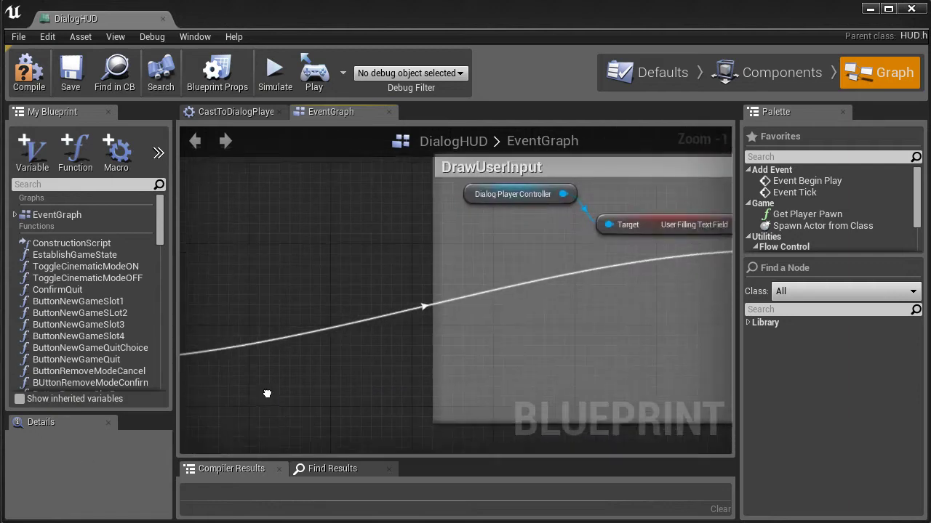
pyautogui.moveTo(536, 312); pyautogui.dragTo(39, 384, button='right')
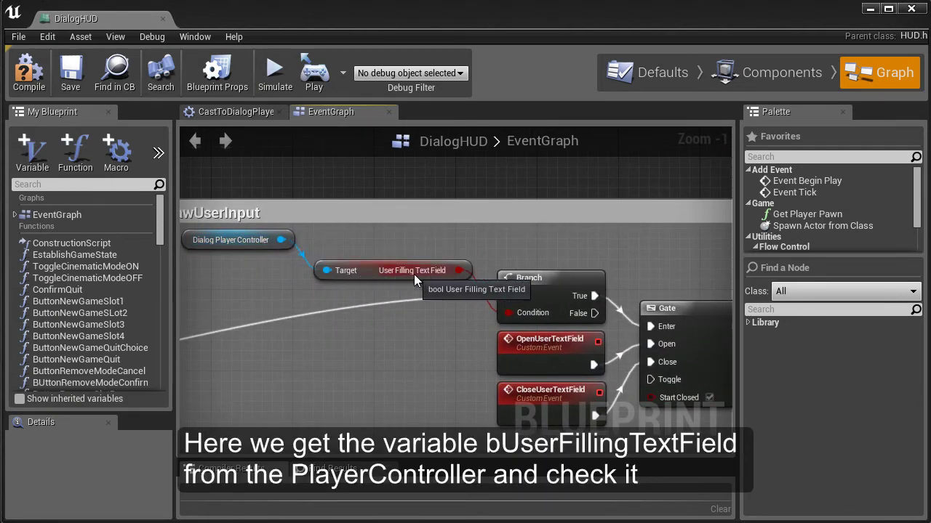
pyautogui.moveTo(598, 296); pyautogui.dragTo(466, 295, button='right')
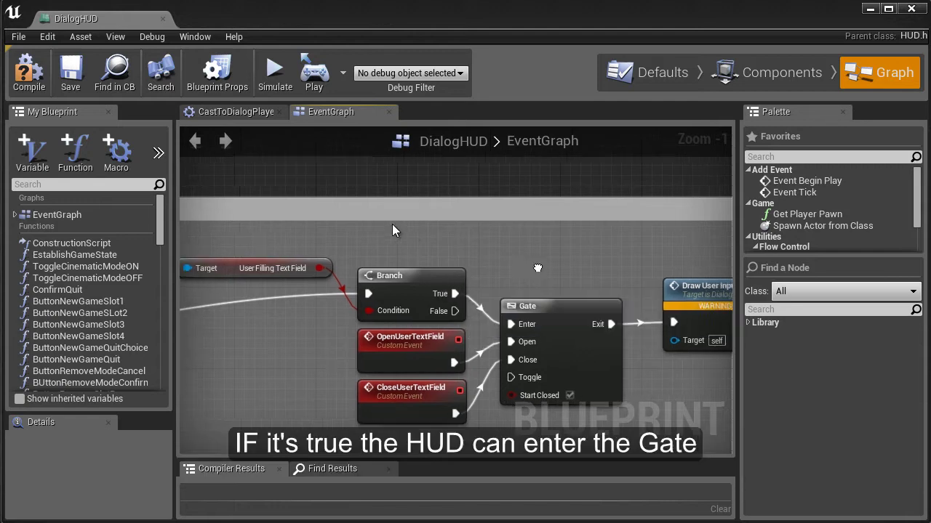
pyautogui.moveTo(392, 224); pyautogui.dragTo(452, 295, button='right')
# Select the OpenUserTextField event and Draw User Input call, then open that function's graph.
pyautogui.click(300, 335)
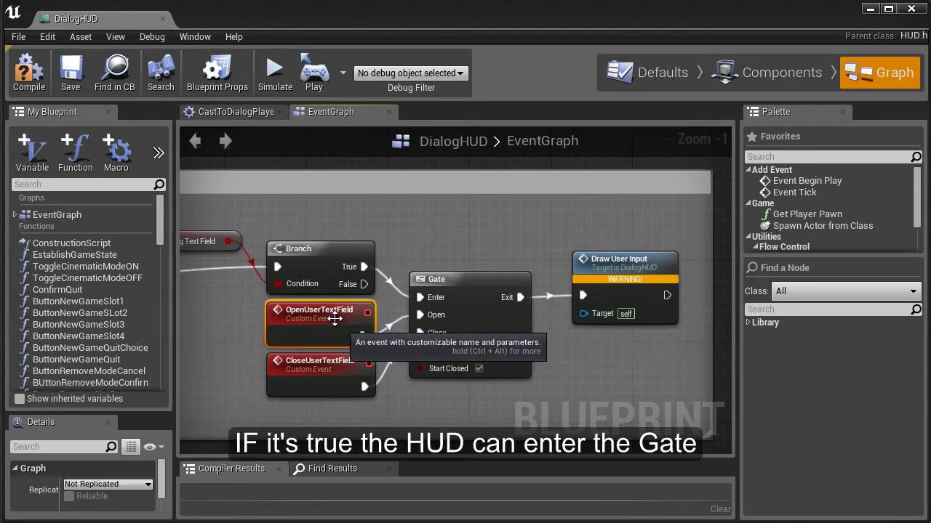
pyautogui.moveTo(476, 243); pyautogui.dragTo(425, 242, button='right')
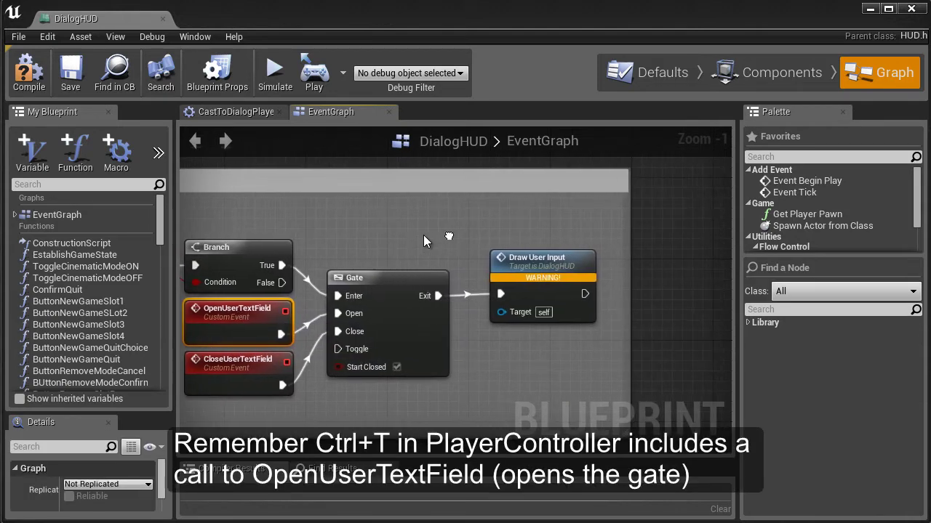
pyautogui.click(537, 294)
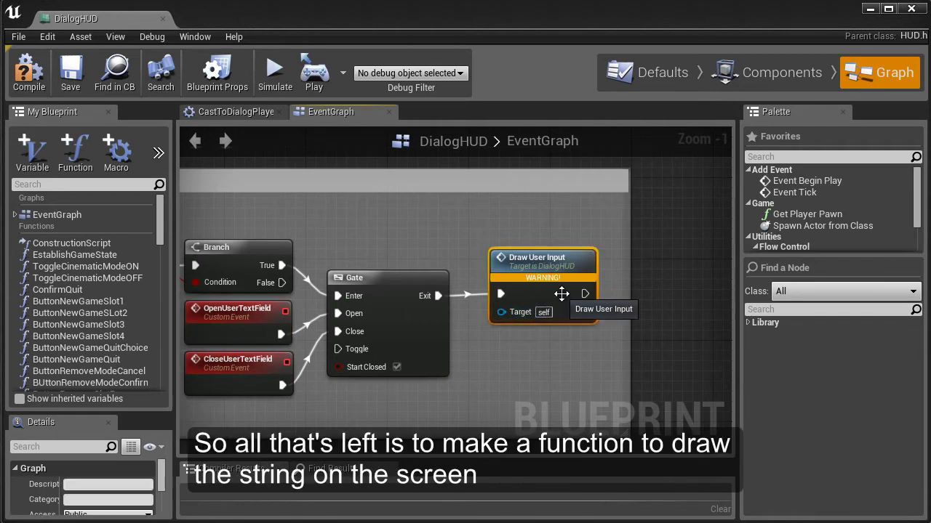
pyautogui.moveTo(550, 356); pyautogui.dragTo(559, 351, button='right')
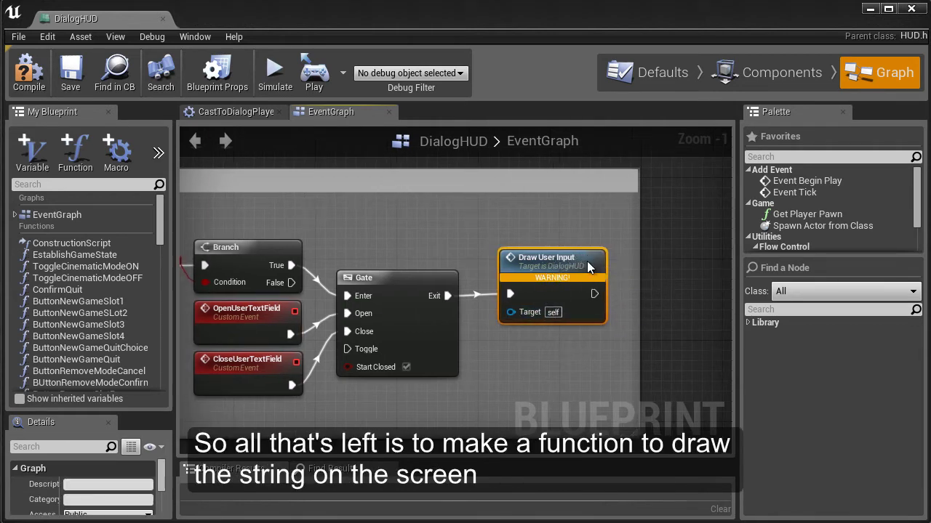
pyautogui.doubleClick(587, 268)
# Move the Draw User Input entry node up and frame Switch on Int with the controller getter.
pyautogui.moveTo(269, 320)
pyautogui.mouseDown()
pyautogui.moveTo(284, 259)
pyautogui.moveTo(311, 250)
pyautogui.mouseUp()
pyautogui.scroll(5, 353, 235)
pyautogui.moveTo(469, 259); pyautogui.dragTo(378, 261, button='right')
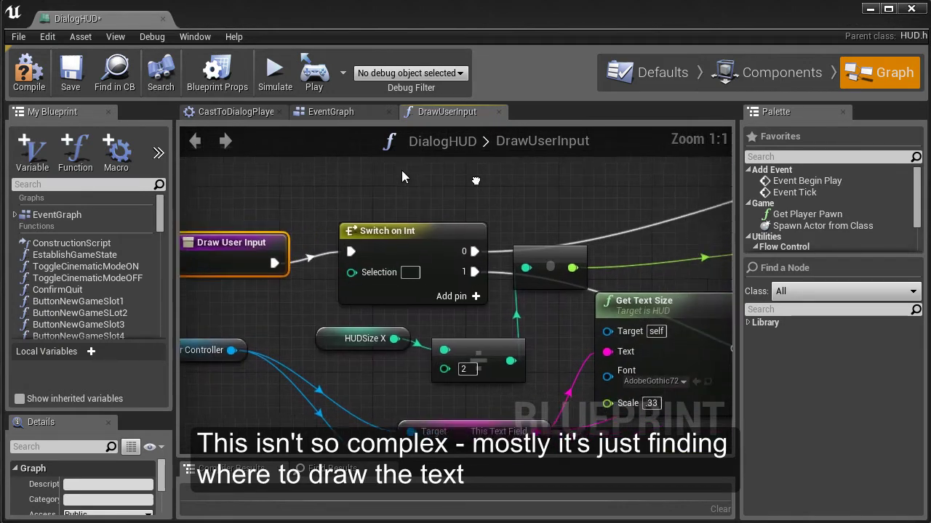
pyautogui.moveTo(388, 312)
pyautogui.mouseDown(button='right')
pyautogui.moveTo(294, 261)
pyautogui.moveTo(536, 290)
pyautogui.mouseUp(button='right')
pyautogui.scroll(-1, 305, 265)
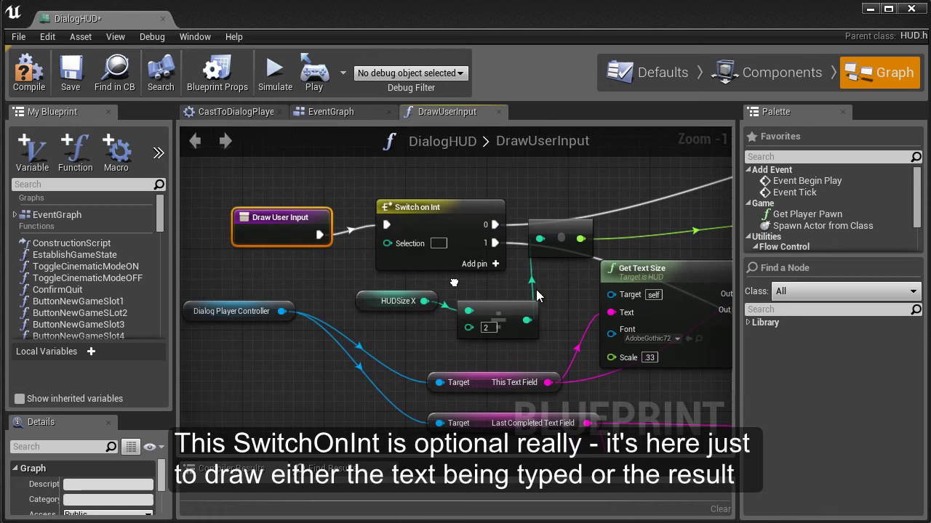
# Add a Get Finished Typing Switcher from Dialog Player Controller and wire it to Switch on Int's Selection.
pyautogui.moveTo(283, 311); pyautogui.dragTo(298, 288)
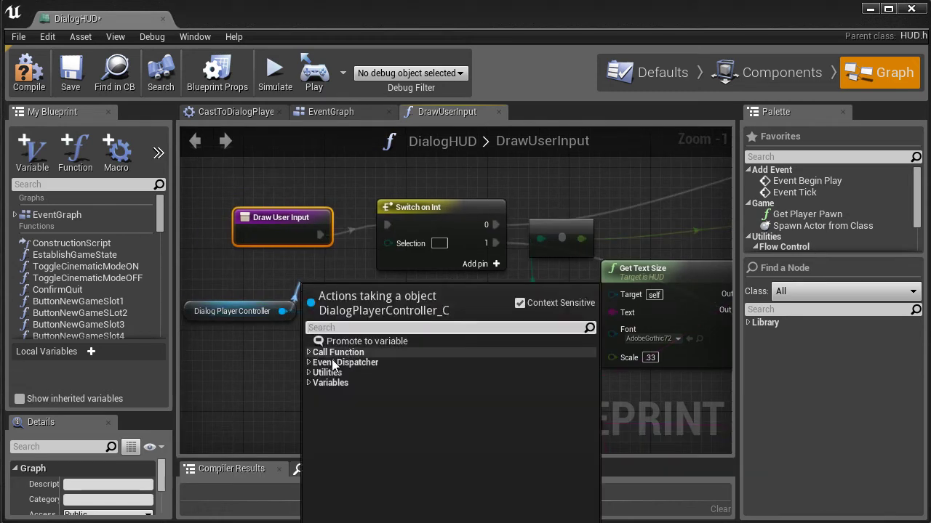
pyautogui.click(310, 383)
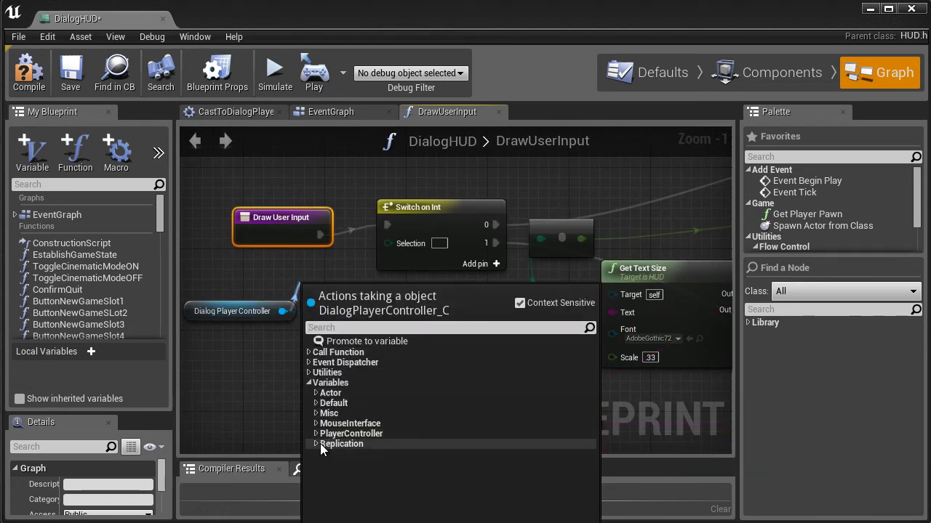
pyautogui.click(314, 403)
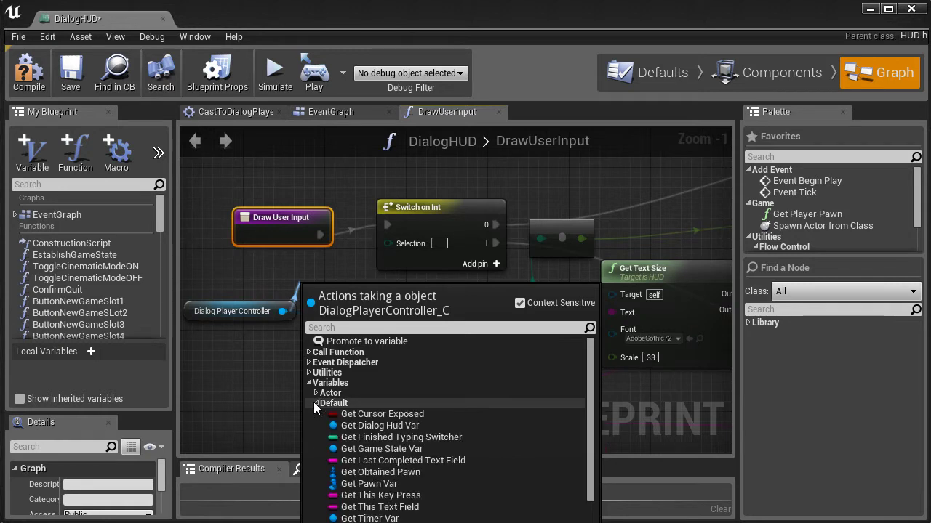
pyautogui.click(430, 441)
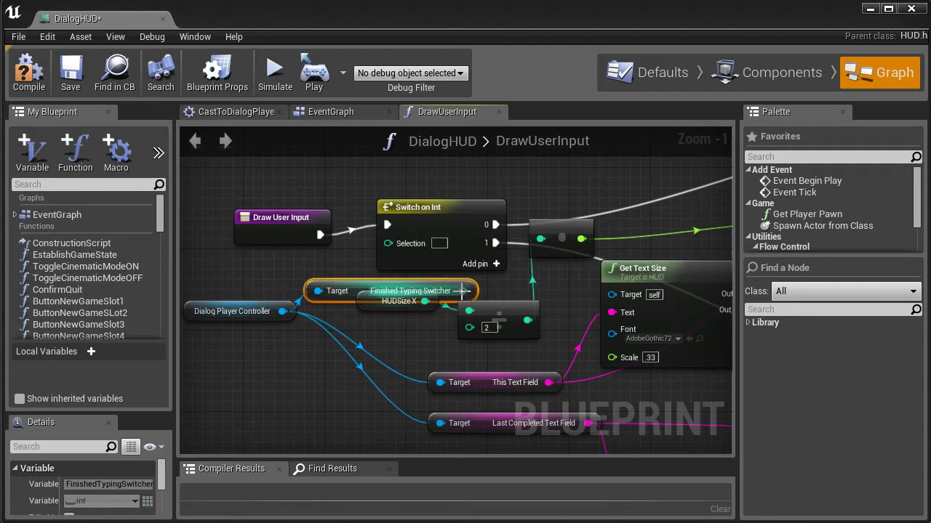
pyautogui.moveTo(461, 290)
pyautogui.mouseDown()
pyautogui.moveTo(402, 268)
pyautogui.moveTo(387, 243)
pyautogui.mouseUp()
pyautogui.moveTo(362, 286); pyautogui.dragTo(249, 265)
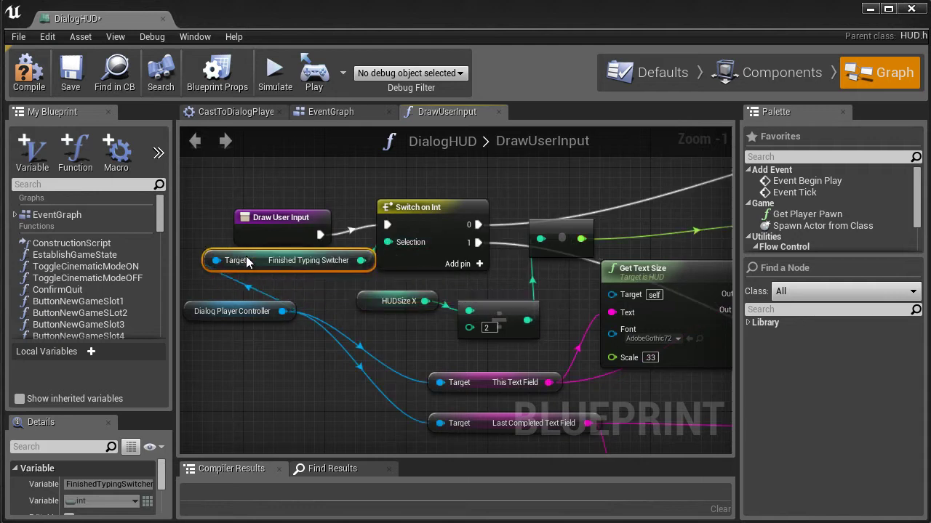
pyautogui.moveTo(493, 323); pyautogui.dragTo(302, 335, button='right')
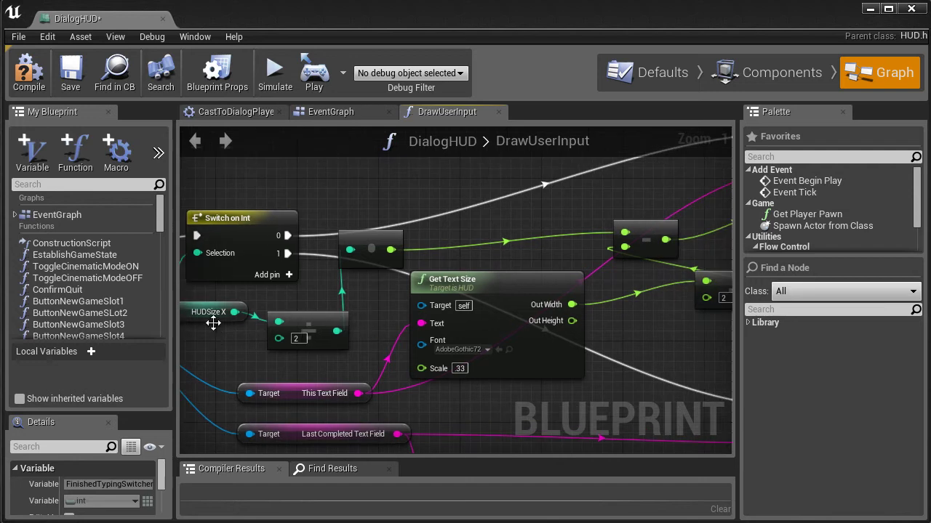
# Raise the divide-by-2 node, comment it 'center of viewport', and shift the int-to-float conversion right.
pyautogui.click(337, 314)
pyautogui.moveTo(339, 320); pyautogui.dragTo(325, 316)
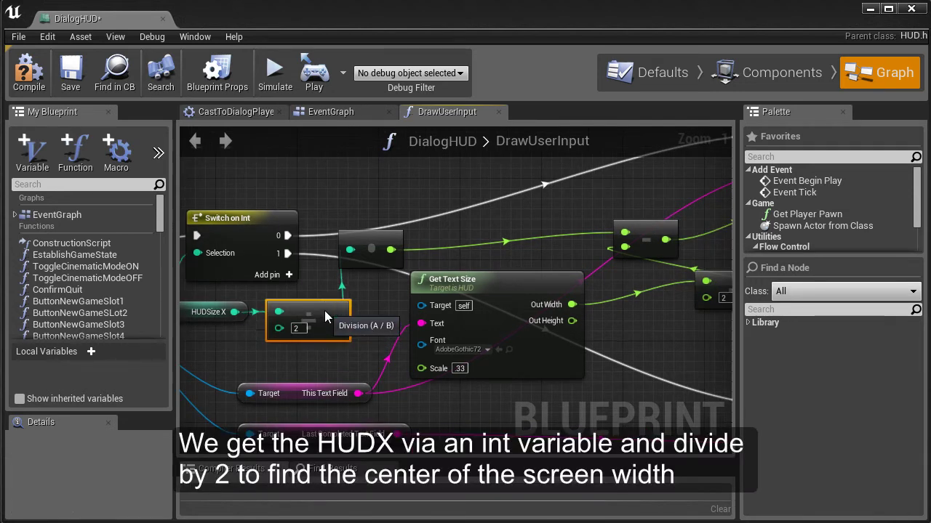
pyautogui.rightClick(316, 307)
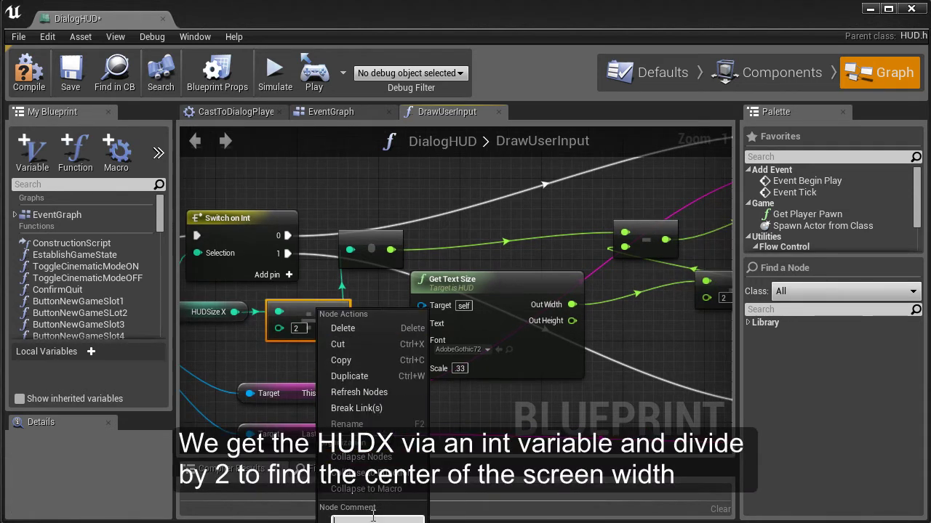
pyautogui.press('Return')
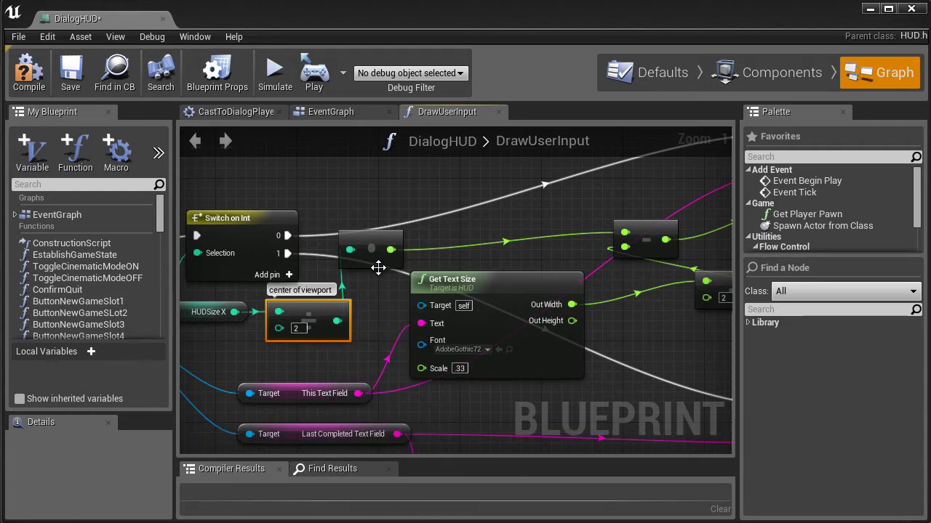
pyautogui.moveTo(378, 268); pyautogui.dragTo(551, 253)
# Nudge the Get Text Size node into place beside the This Text Field getter and Draw Text.
pyautogui.moveTo(630, 305); pyautogui.dragTo(442, 319, button='right')
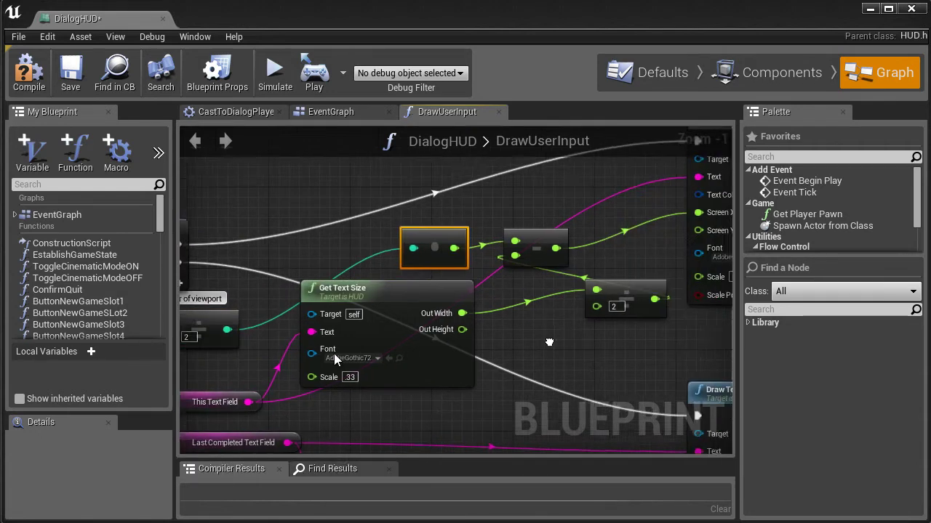
pyautogui.moveTo(320, 309); pyautogui.dragTo(332, 325)
pyautogui.moveTo(332, 325); pyautogui.dragTo(502, 289, button='right')
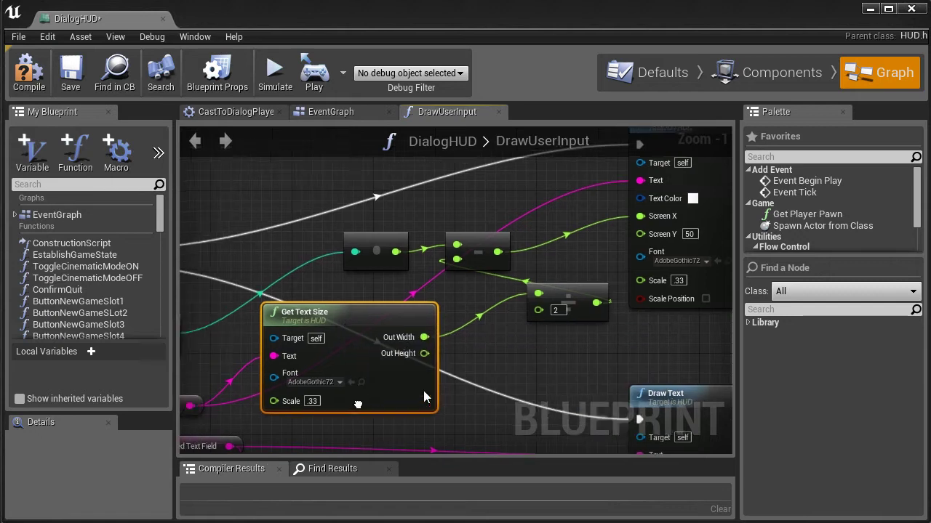
pyautogui.click(288, 353)
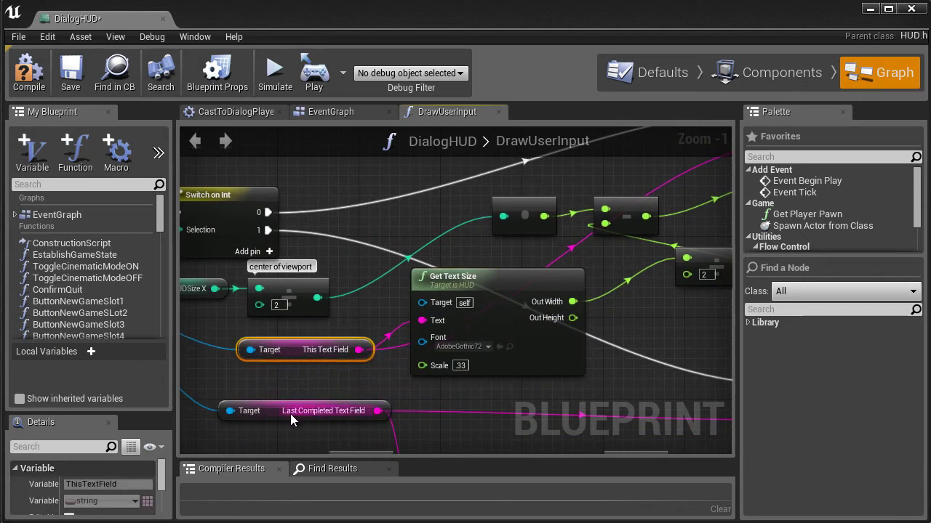
pyautogui.moveTo(412, 396); pyautogui.dragTo(312, 412, button='right')
pyautogui.moveTo(395, 381); pyautogui.dragTo(403, 389)
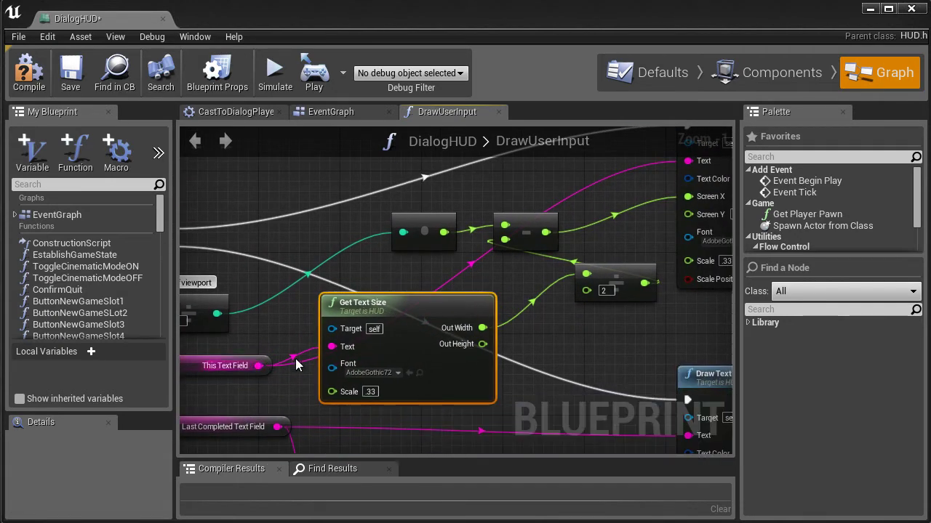
pyautogui.moveTo(507, 420); pyautogui.dragTo(408, 423, button='right')
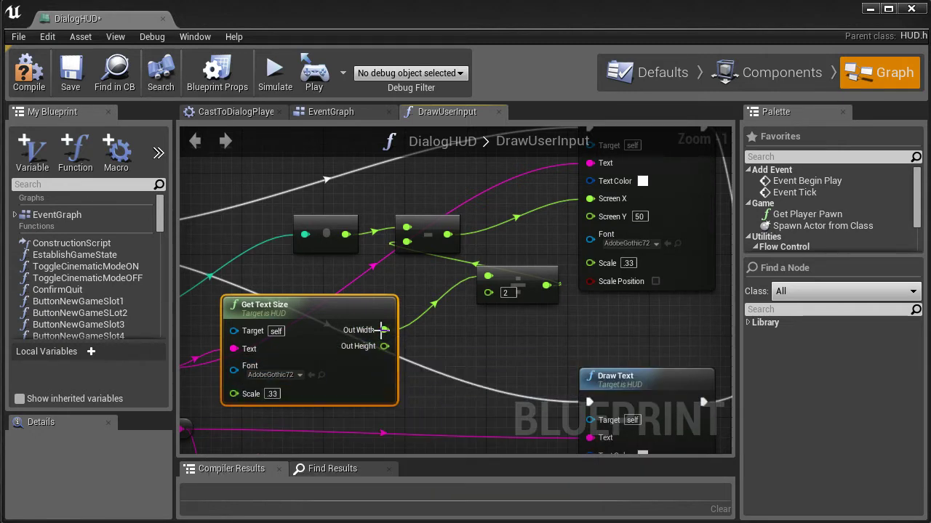
pyautogui.moveTo(487, 353); pyautogui.dragTo(420, 405, button='right')
# Line up the multiply, division, subtract and conversion nodes in a row feeding Draw Text's Screen X.
pyautogui.moveTo(365, 296); pyautogui.dragTo(395, 286)
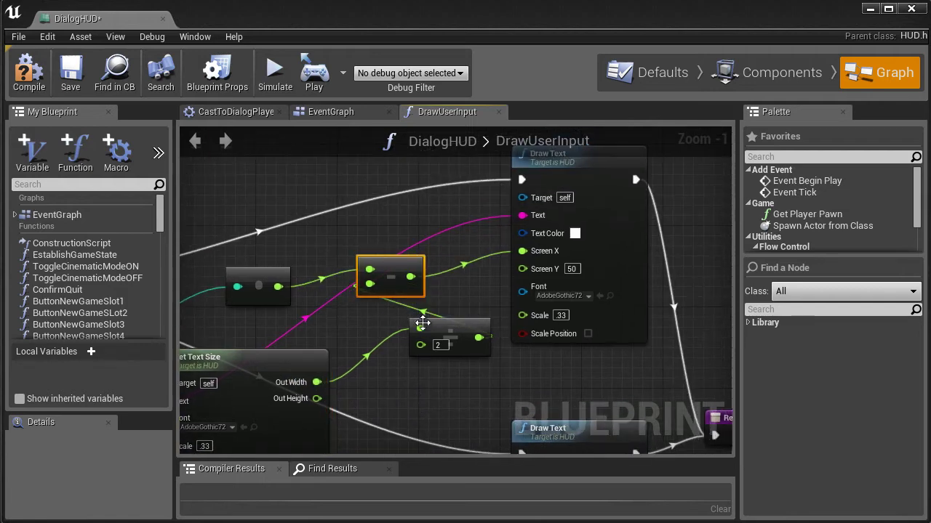
pyautogui.moveTo(450, 336)
pyautogui.mouseDown()
pyautogui.moveTo(408, 337)
pyautogui.moveTo(389, 377)
pyautogui.mouseUp()
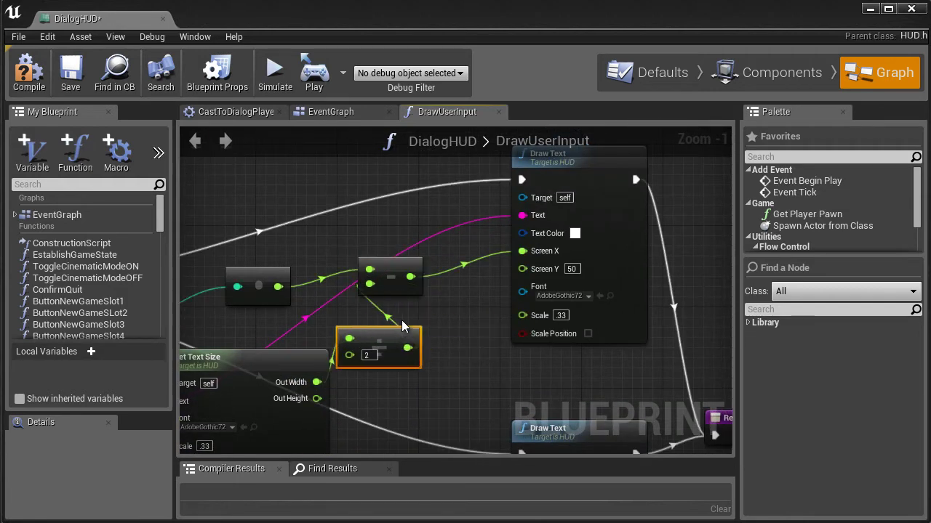
pyautogui.moveTo(384, 295); pyautogui.dragTo(425, 316)
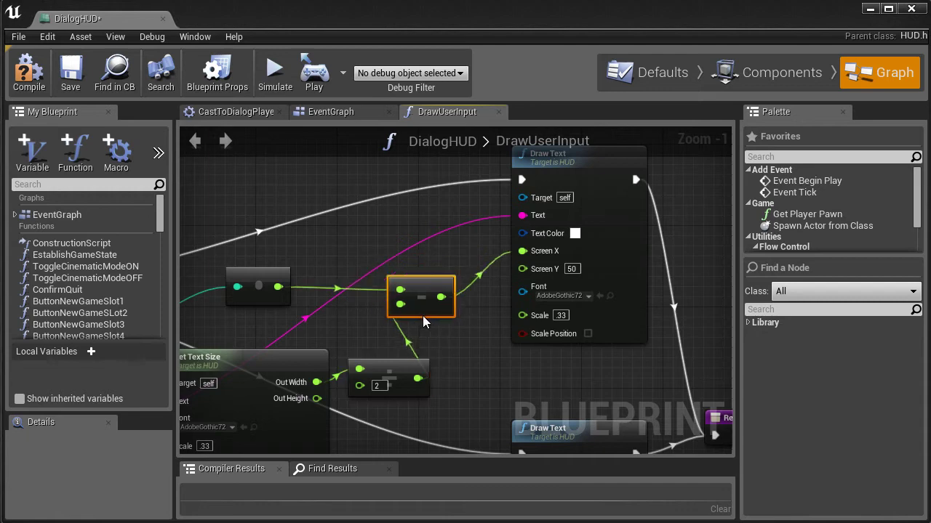
pyautogui.moveTo(258, 291); pyautogui.dragTo(309, 291)
pyautogui.moveTo(306, 329); pyautogui.dragTo(475, 320, button='right')
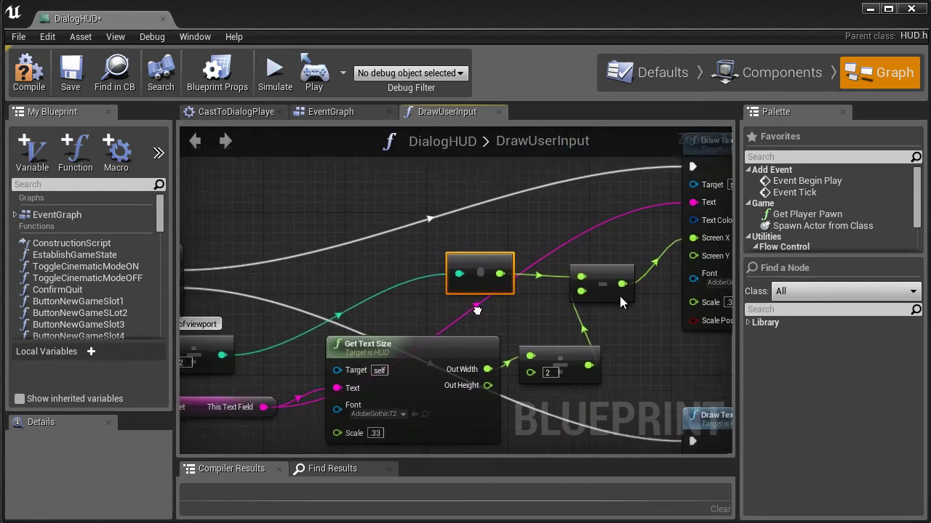
pyautogui.moveTo(194, 325); pyautogui.dragTo(354, 317, button='right')
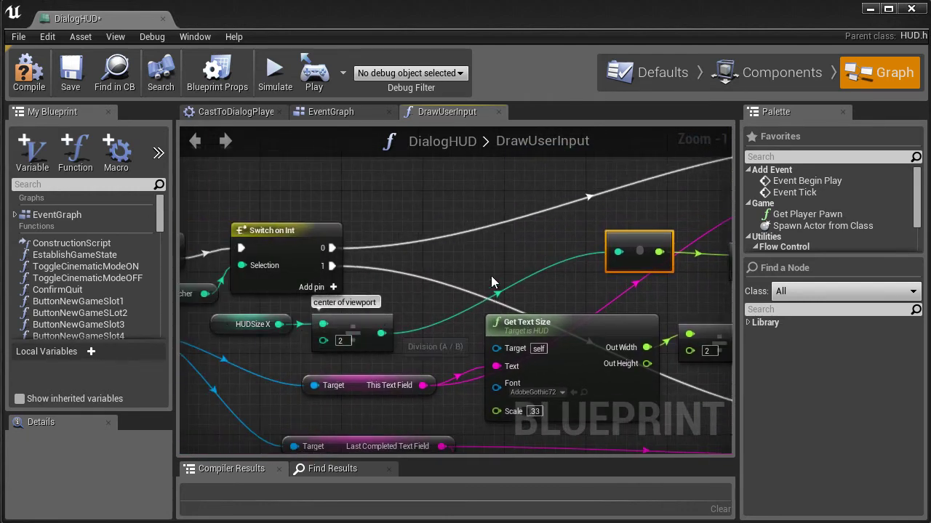
pyautogui.moveTo(492, 282); pyautogui.dragTo(206, 309, button='right')
pyautogui.moveTo(429, 373); pyautogui.dragTo(429, 351)
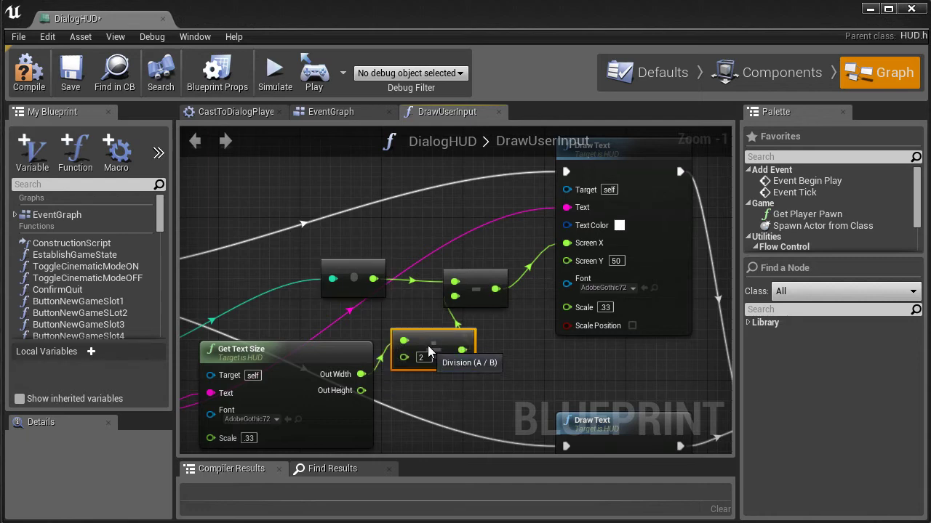
pyautogui.moveTo(484, 295); pyautogui.dragTo(513, 294)
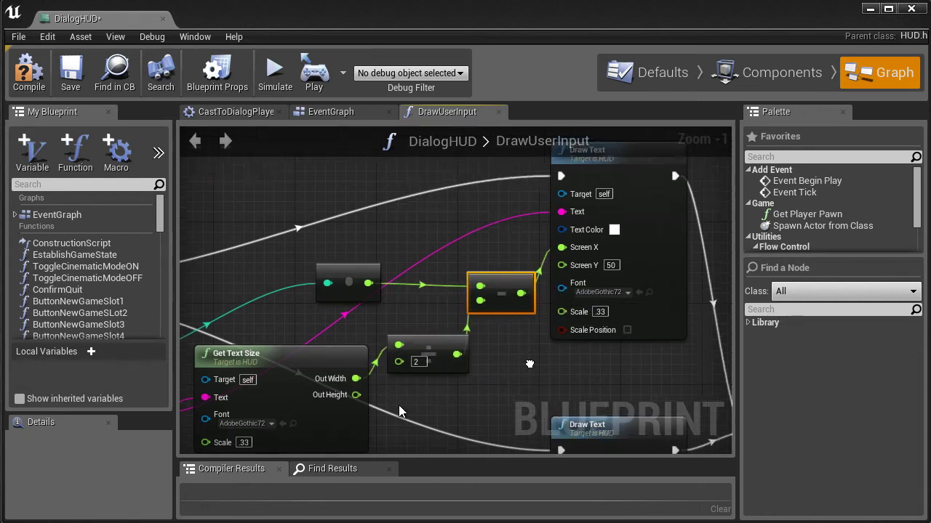
pyautogui.moveTo(615, 254); pyautogui.dragTo(491, 291, button='right')
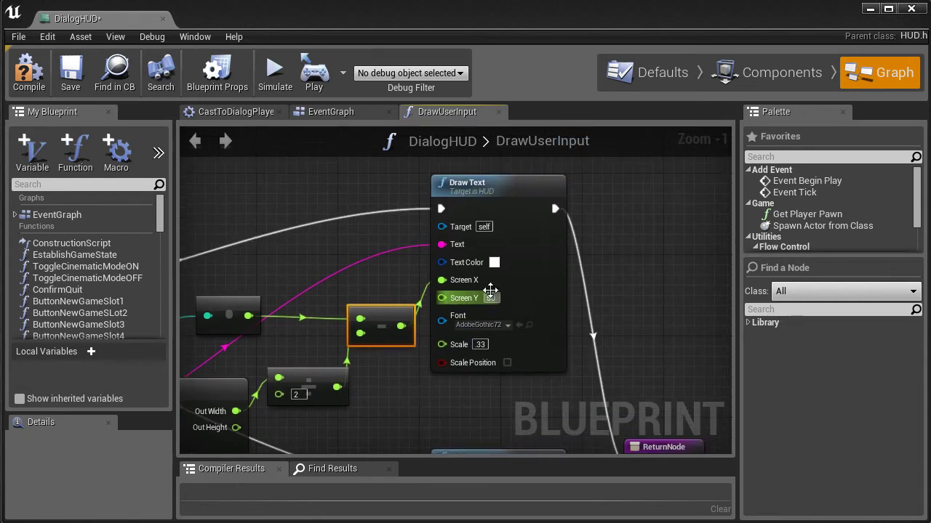
# Add the node comment 'centered text' to the Subtract node.
pyautogui.rightClick(571, 376)
pyautogui.rightClick(383, 317)
pyautogui.press('Return')
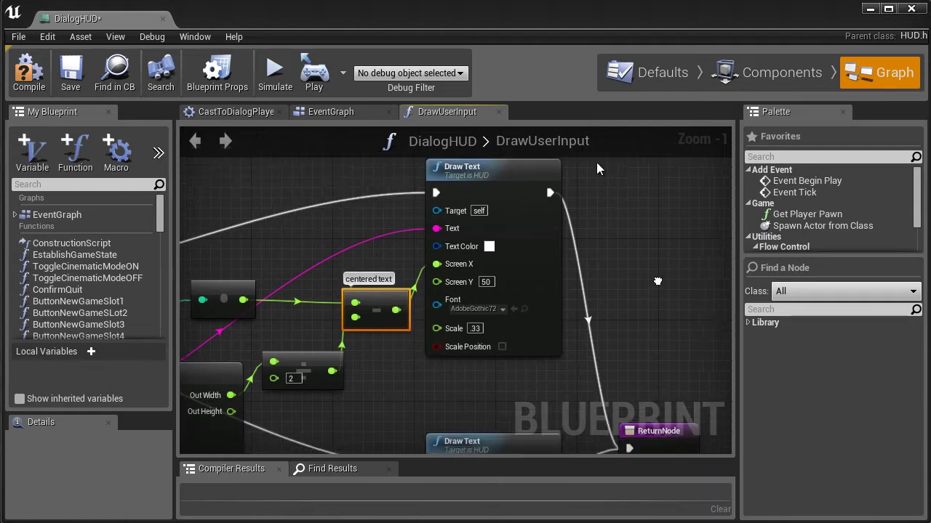
# Review the centering nodes, This Text Field, Last Completed Text Field and the lower Draw Text.
pyautogui.scroll(-1, 596, 163)
pyautogui.moveTo(469, 363); pyautogui.dragTo(585, 334, button='right')
pyautogui.scroll(-1, 586, 334)
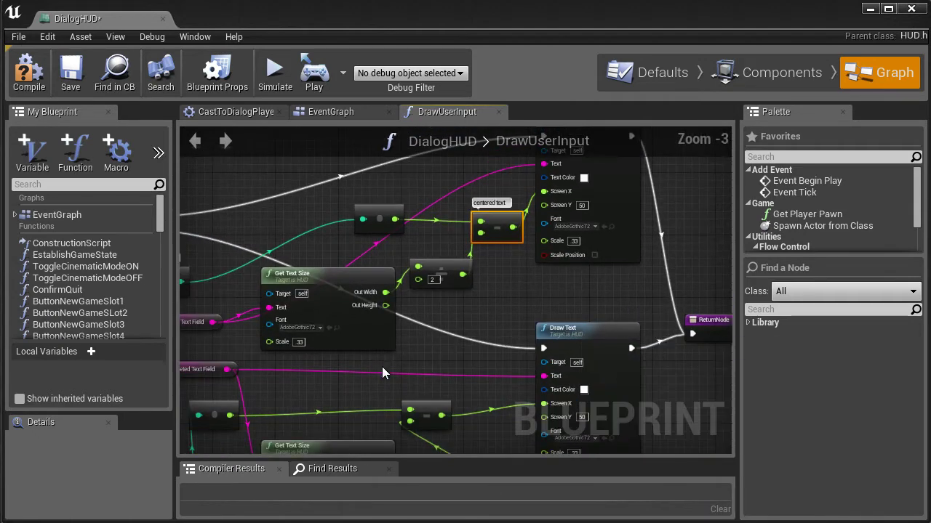
pyautogui.moveTo(384, 373); pyautogui.dragTo(442, 290, button='right')
pyautogui.moveTo(248, 279)
pyautogui.mouseDown(button='right')
pyautogui.moveTo(364, 342)
pyautogui.moveTo(201, 356)
pyautogui.mouseUp(button='right')
pyautogui.click(350, 286)
pyautogui.click(331, 334)
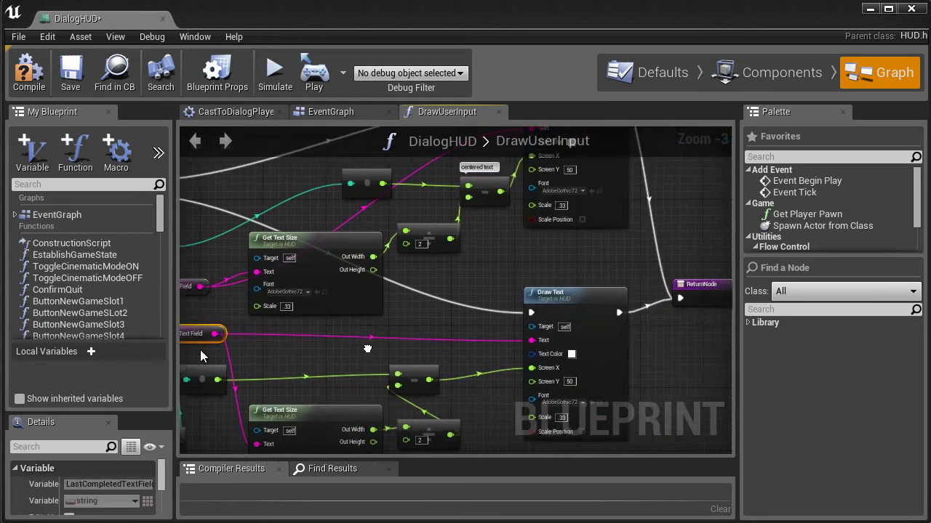
pyautogui.click(587, 354)
# Inspect the Switch on Int and Finished Typing Switcher nodes, then close the DialogHUD blueprint.
pyautogui.scroll(-1, 509, 334)
pyautogui.scroll(-1, 391, 316)
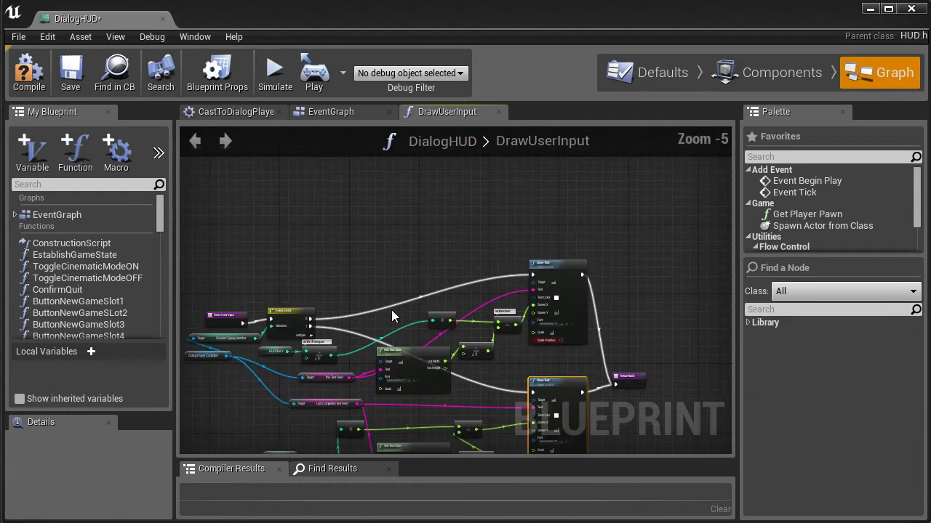
pyautogui.scroll(3, 244, 314)
pyautogui.scroll(2, 244, 314)
pyautogui.click(342, 309)
pyautogui.moveTo(193, 367); pyautogui.dragTo(295, 316, button='right')
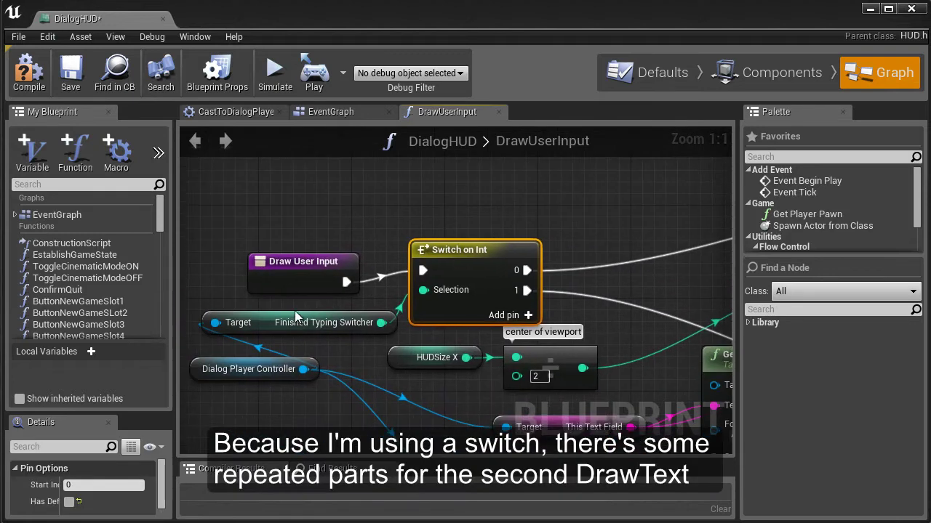
pyautogui.click(295, 317)
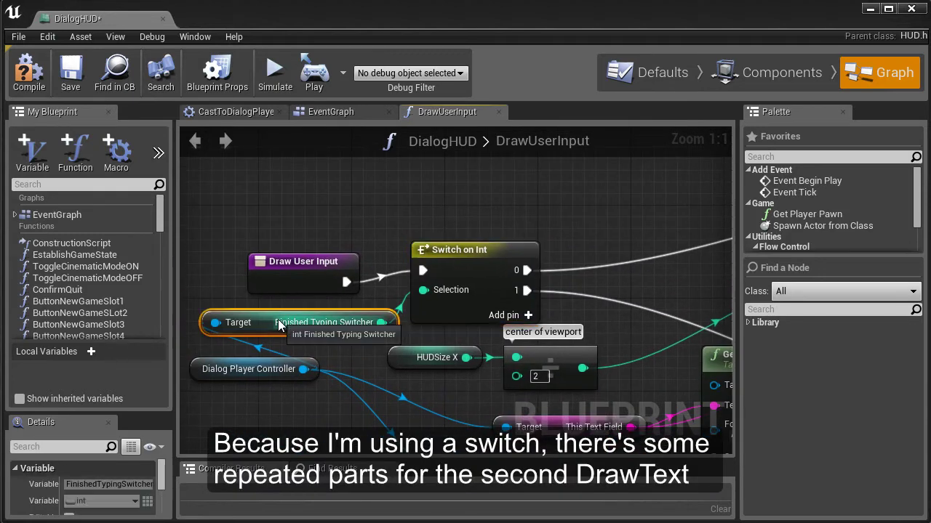
pyautogui.click(164, 19)
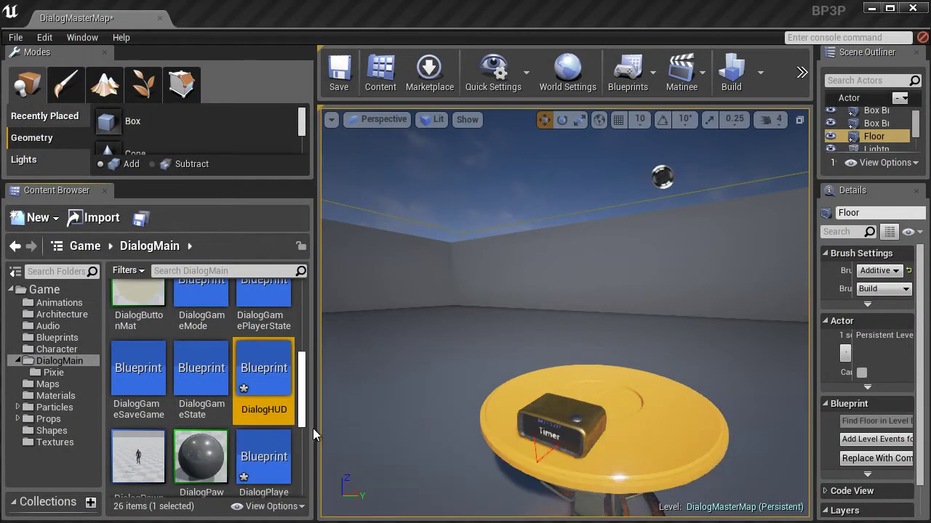
# Open DialogPlayerController and run Find References on the FinishedTypingSwitcher variable.
pyautogui.scroll(-2, 305, 429)
pyautogui.doubleClick(257, 412)
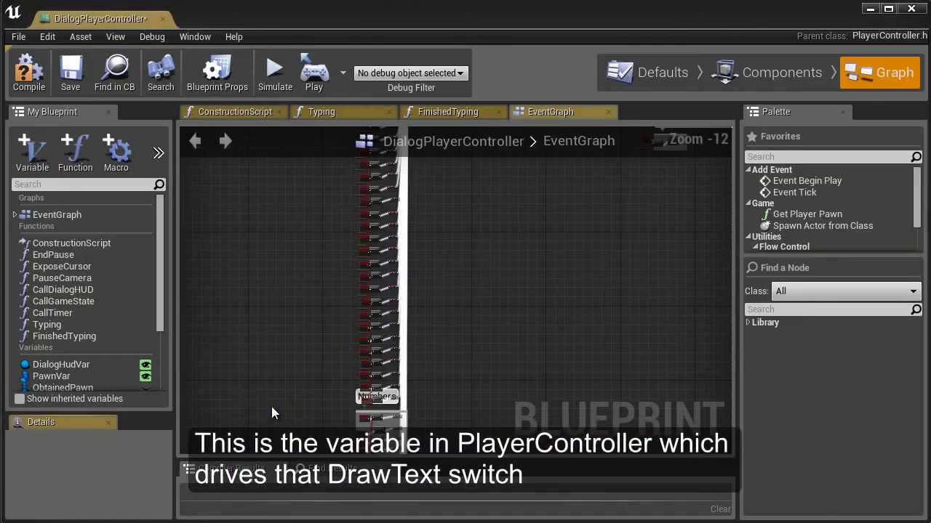
pyautogui.scroll(-3, 151, 382)
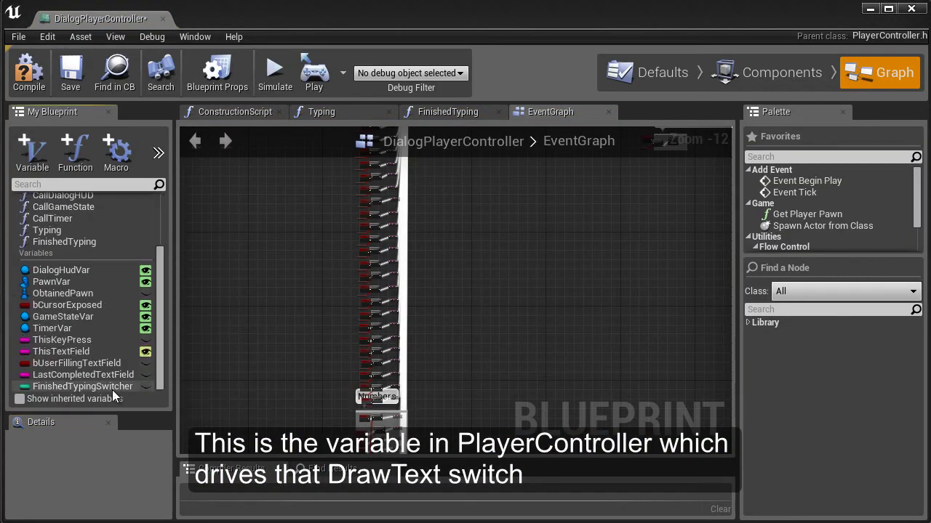
pyautogui.click(112, 390)
pyautogui.rightClick(112, 390)
pyautogui.click(139, 409)
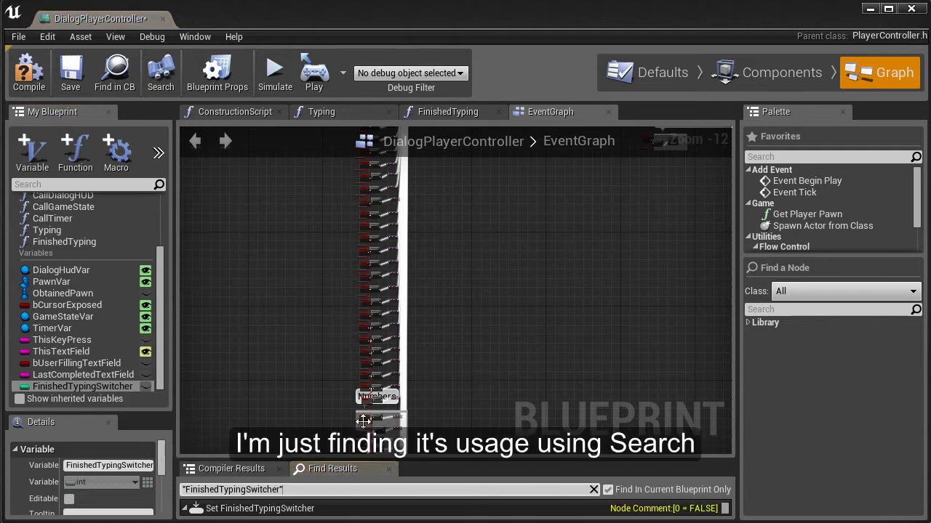
# Inspect the references where FinishedTypingSwitcher is set to 0 in Typing and 1 in FinishedTyping.
pyautogui.moveTo(252, 458); pyautogui.dragTo(252, 412)
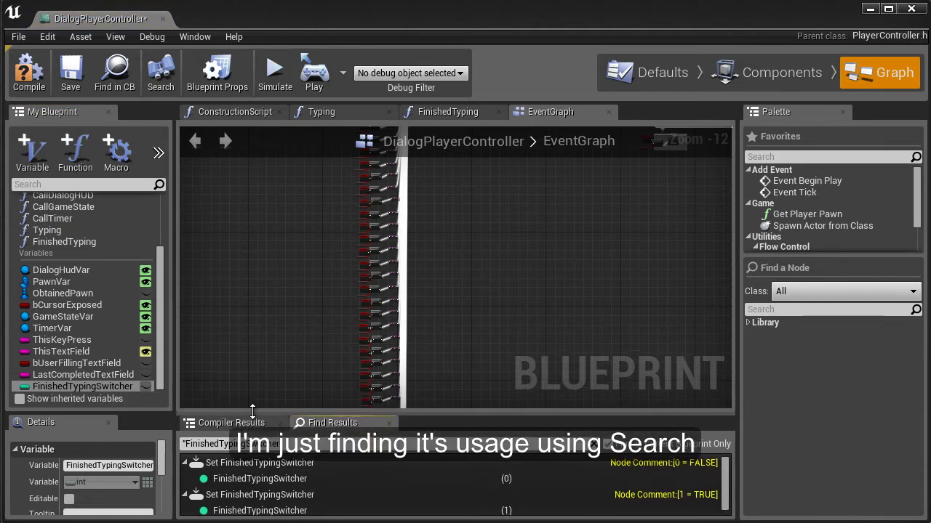
pyautogui.doubleClick(247, 457)
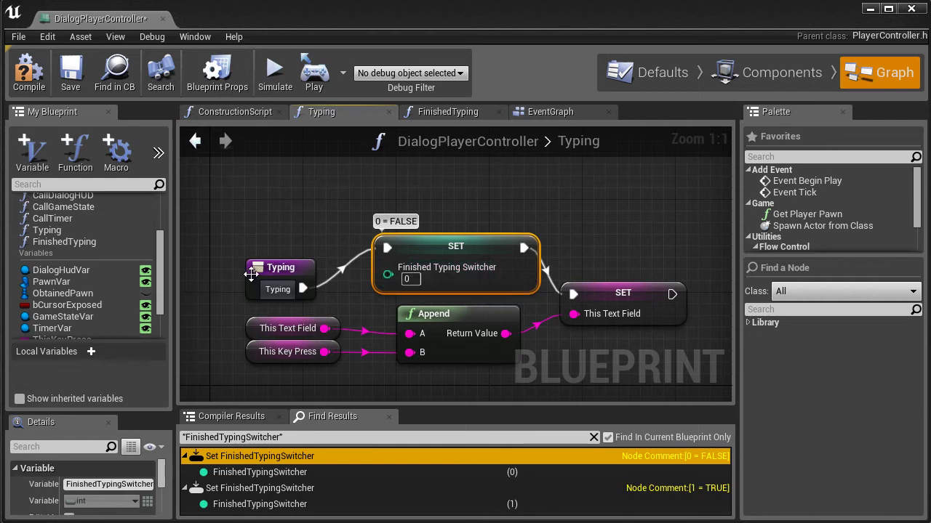
pyautogui.doubleClick(247, 488)
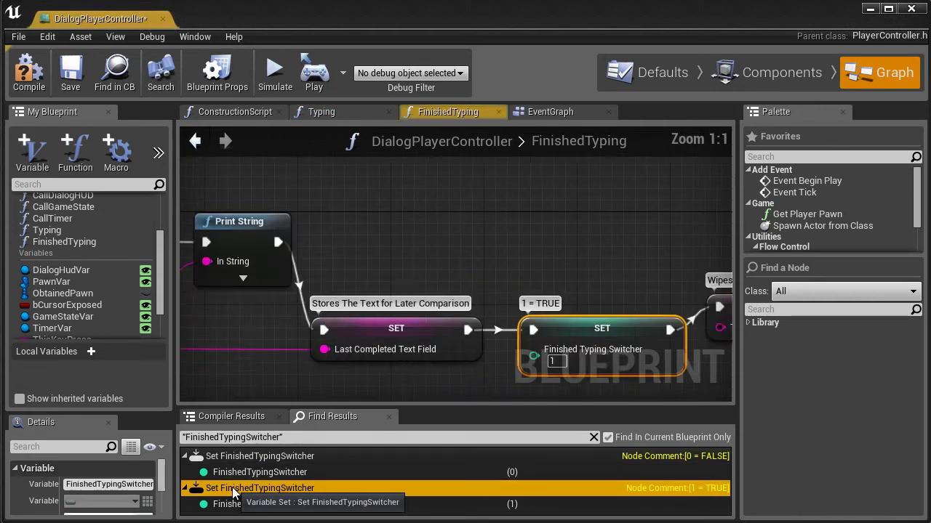
pyautogui.moveTo(218, 334)
pyautogui.mouseDown(button='right')
pyautogui.moveTo(727, 364)
pyautogui.moveTo(577, 345)
pyautogui.moveTo(490, 293)
pyautogui.mouseUp(button='right')
pyautogui.scroll(-2, 225, 289)
pyautogui.scroll(2, 491, 293)
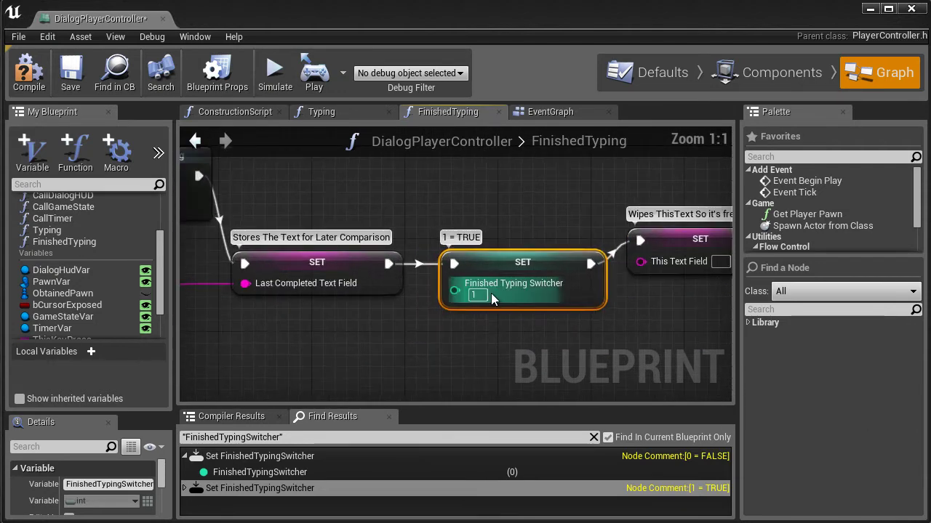
pyautogui.scroll(-1, 499, 318)
pyautogui.scroll(-1, 499, 315)
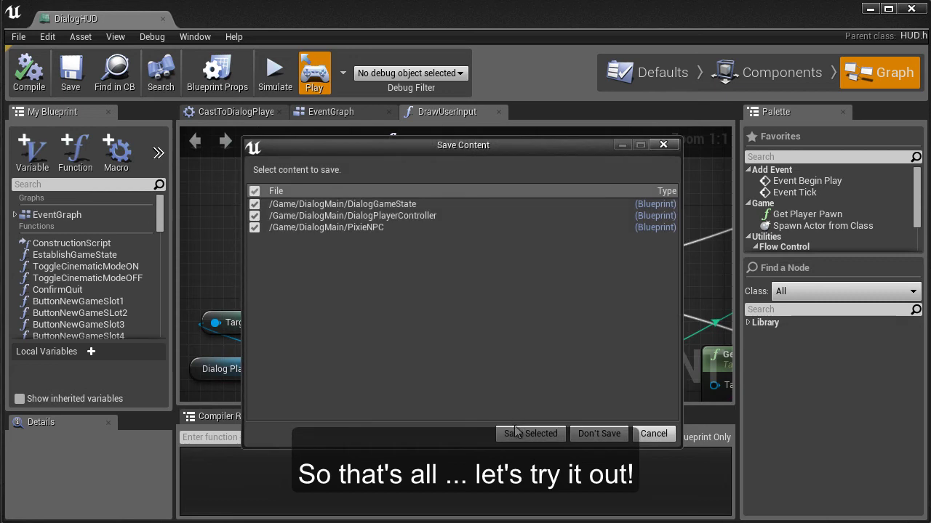
# Save the selected blueprints, load game A in play mode, and walk the character to the clock table.
pyautogui.click(515, 436)
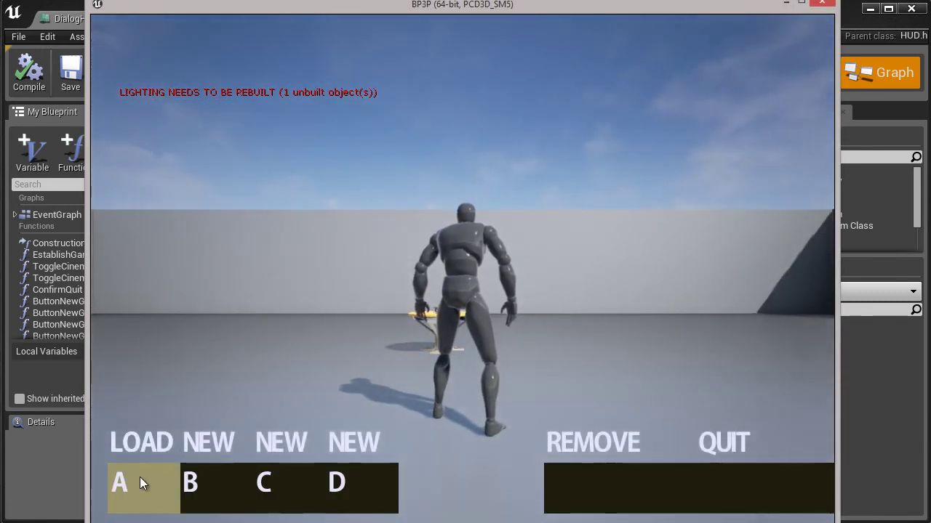
pyautogui.click(140, 480)
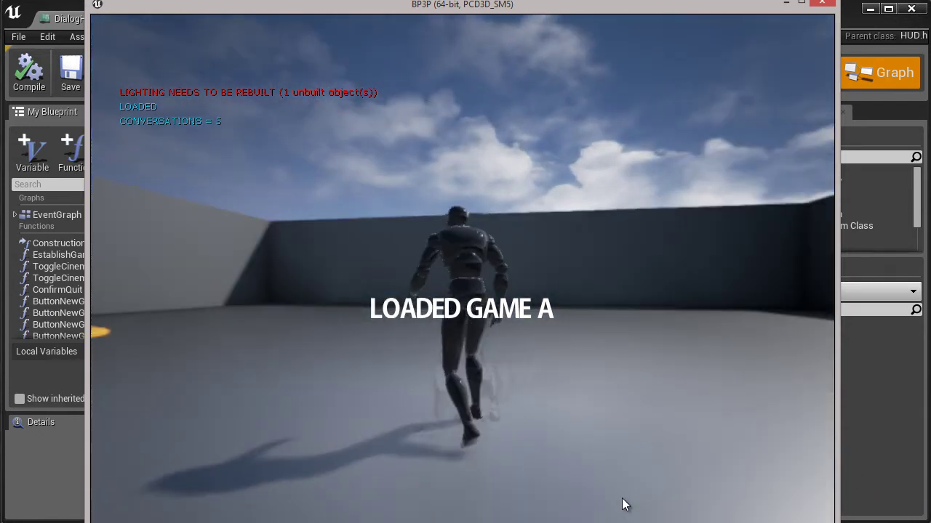
pyautogui.click(623, 502)
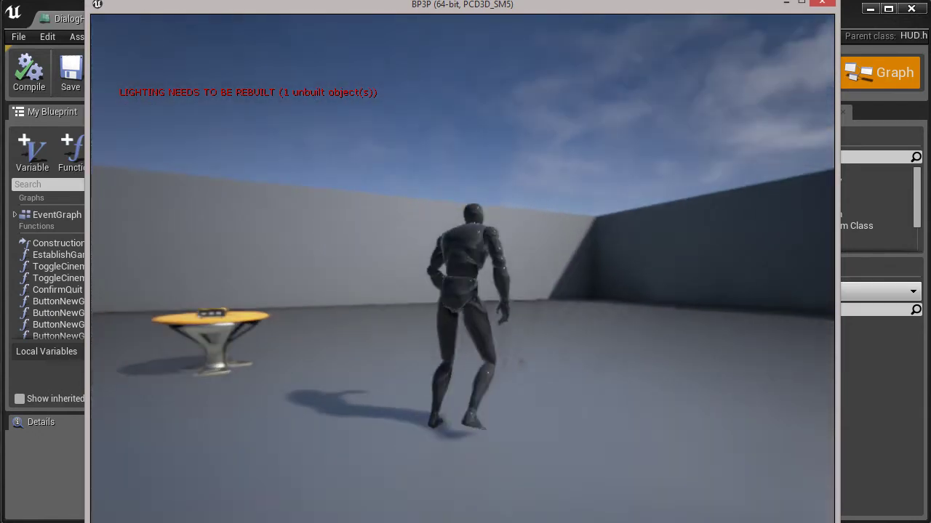
pyautogui.press('w')
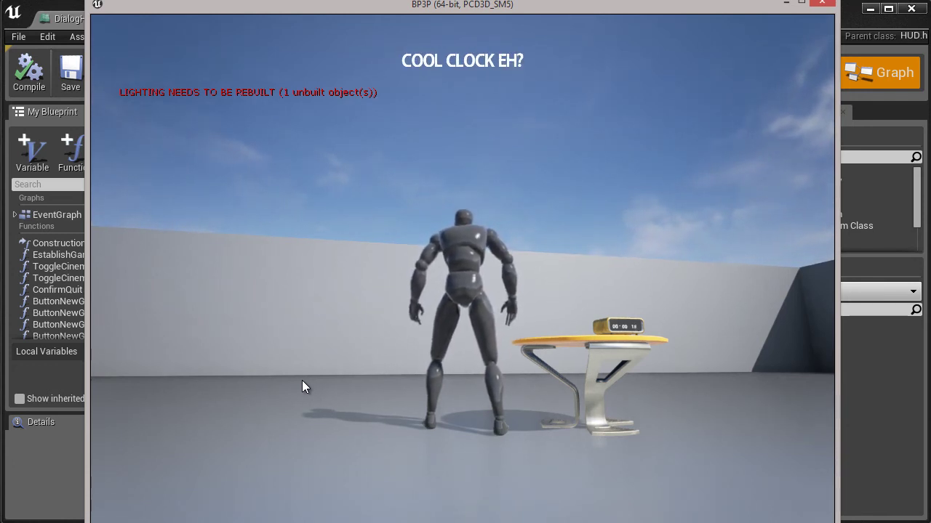
pyautogui.press('w')
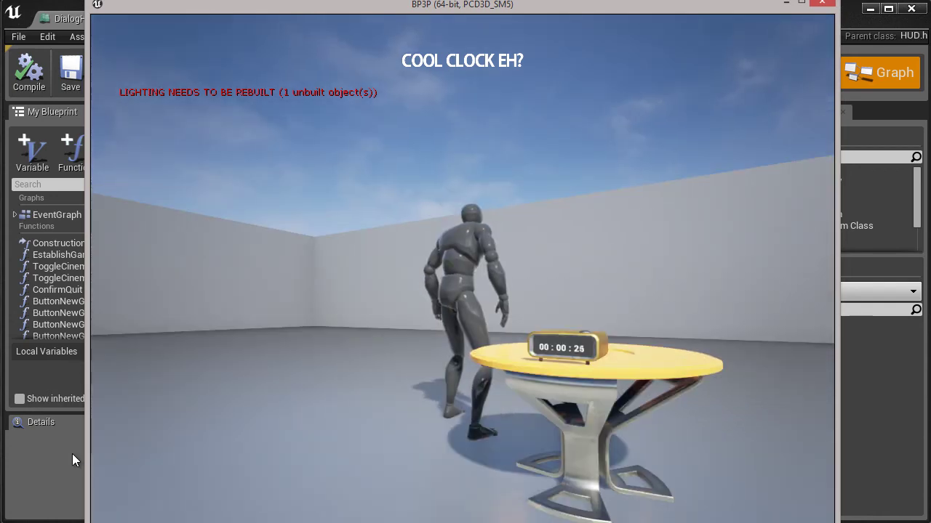